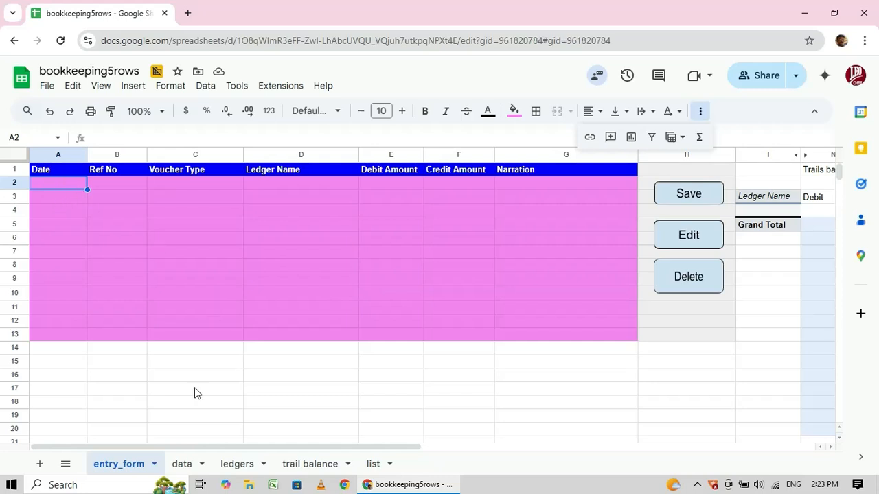
Look over the data, ledgers and trail balance sheets, then return to entry_form.
click(183, 465)
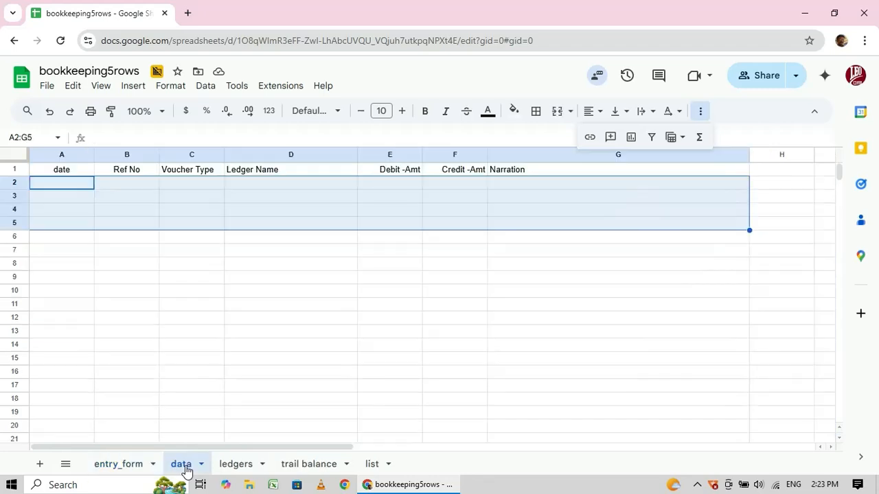
click(236, 465)
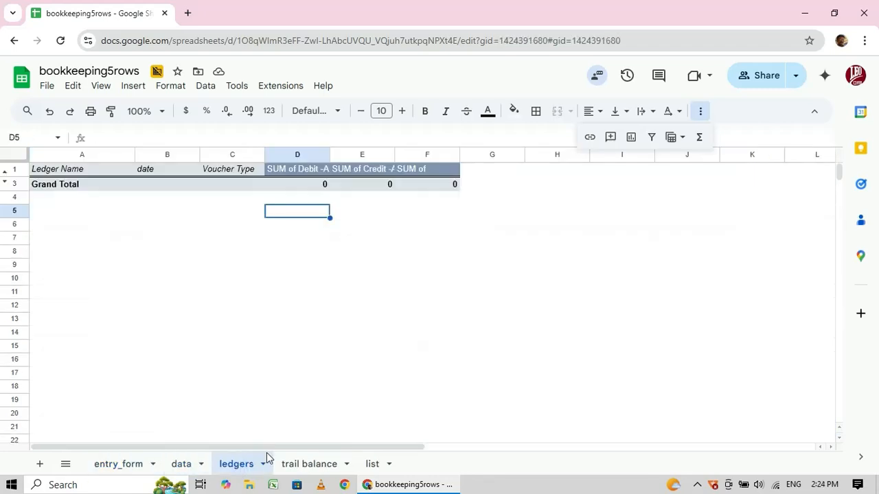
click(307, 465)
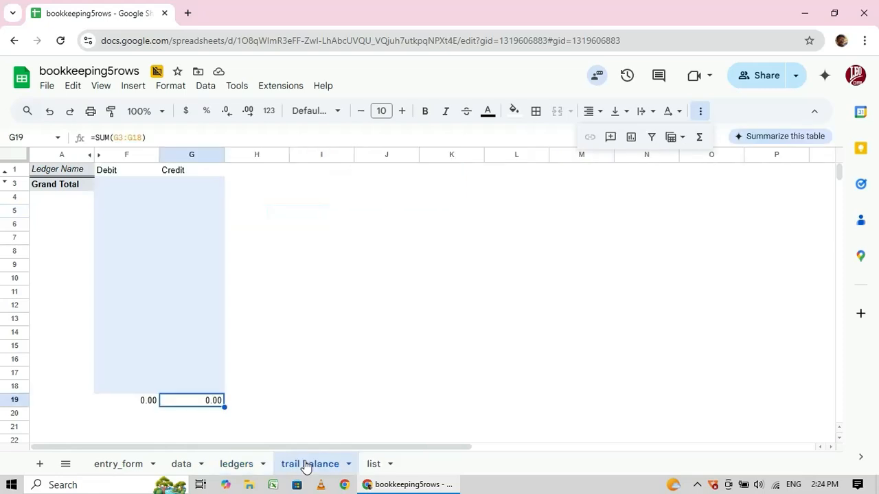
click(110, 466)
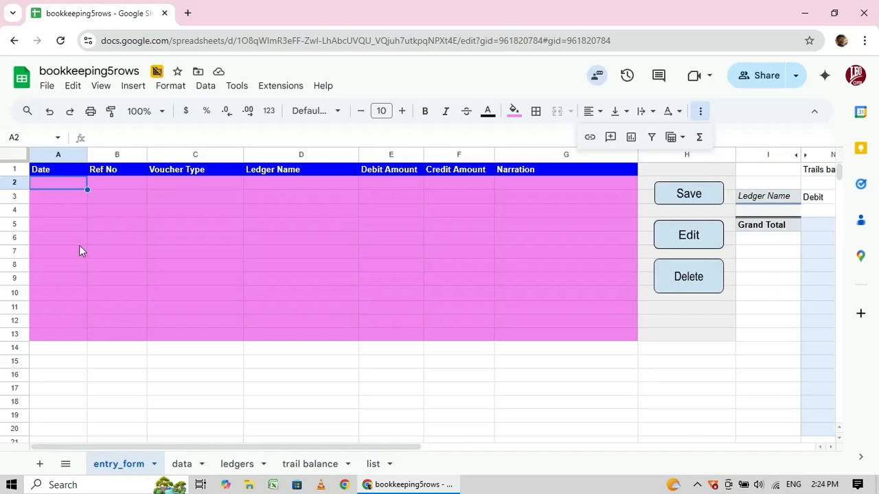
Enter the date 6/20/2025 in A2 and Ref No 200 in B2.
double_click(69, 183)
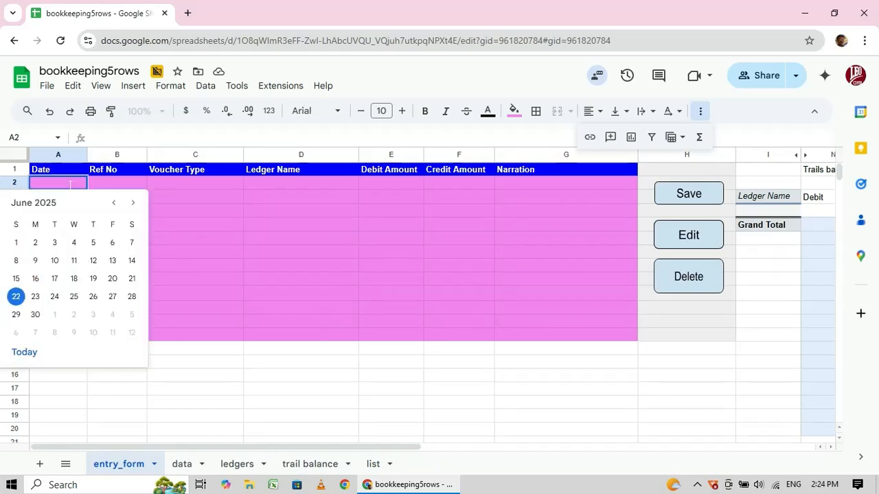
click(112, 280)
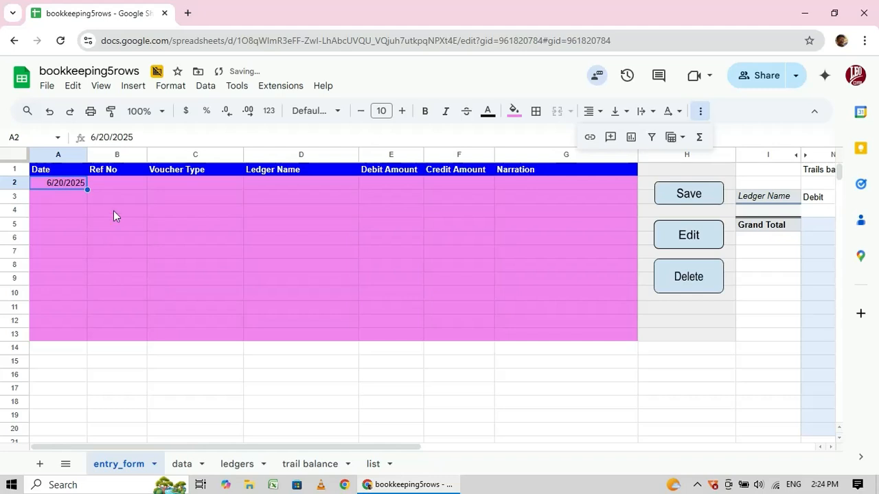
click(116, 186)
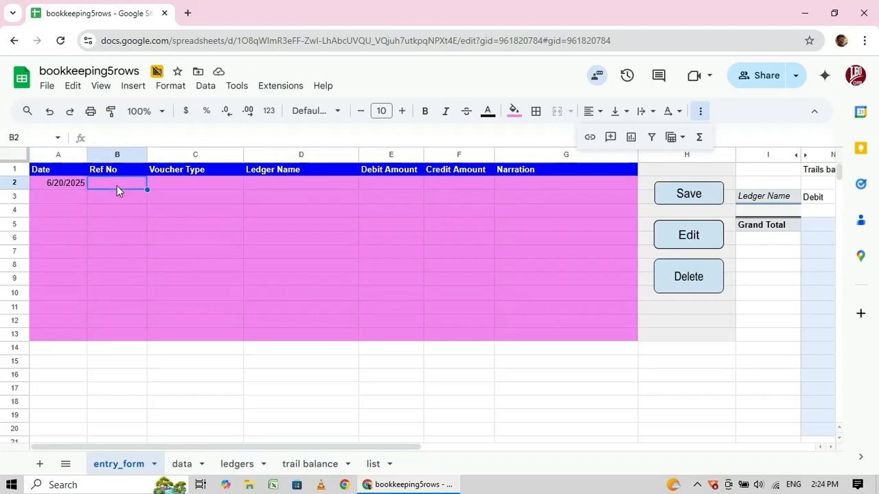
text(200)
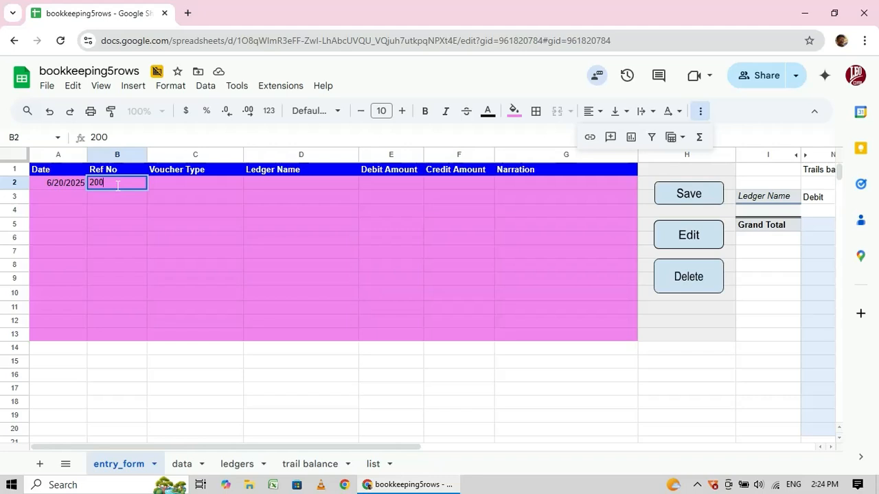
click(170, 186)
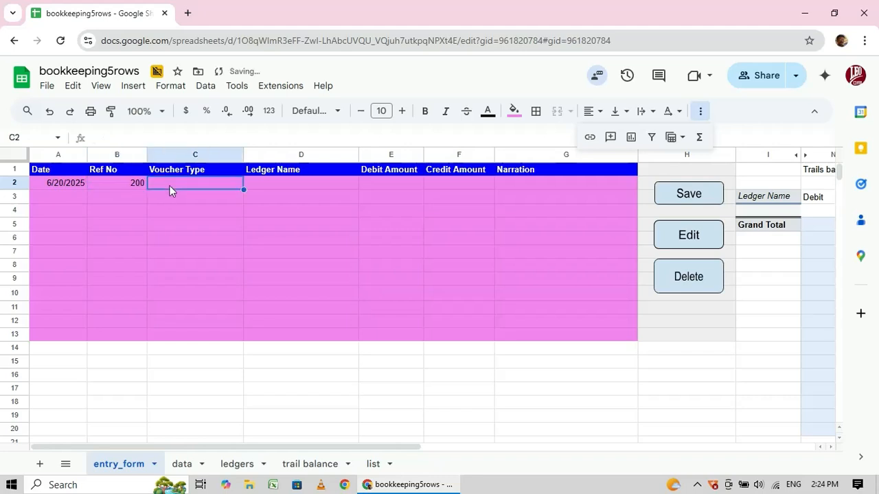
Fill row 2 with voucher type sales, ledger Customer a/c and debit 105000.
click(169, 185)
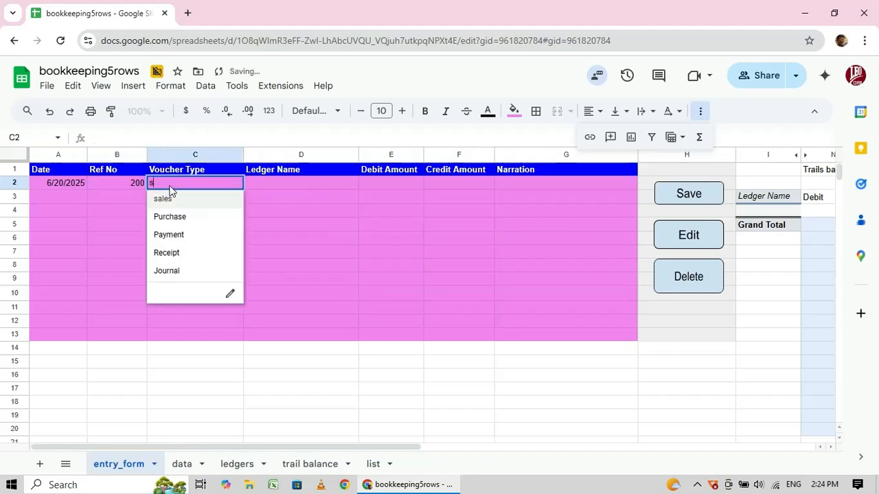
text(sa)
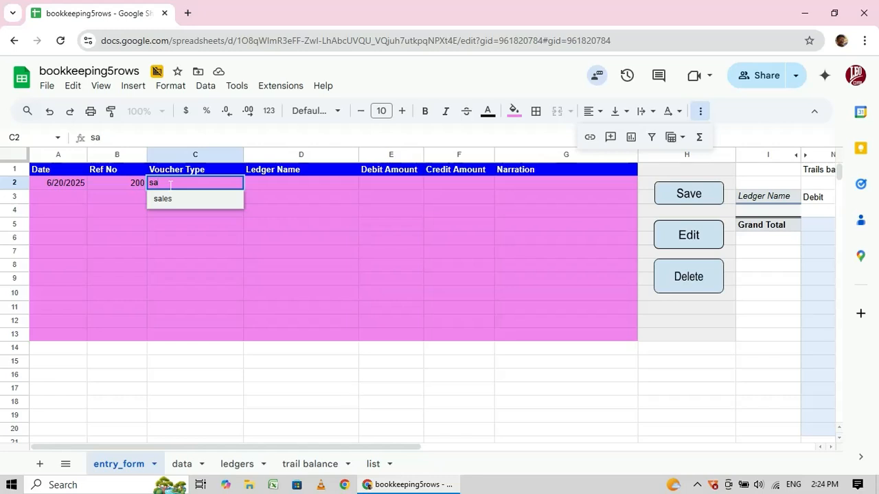
key(Tab)
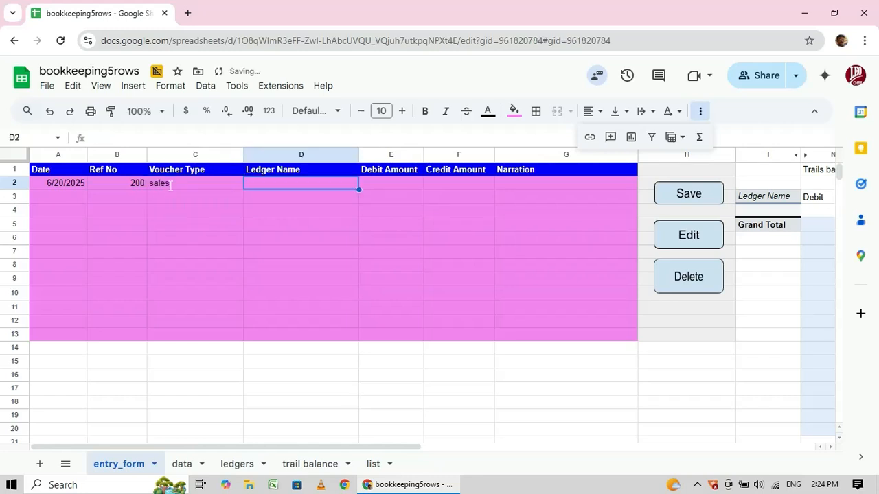
text(cus)
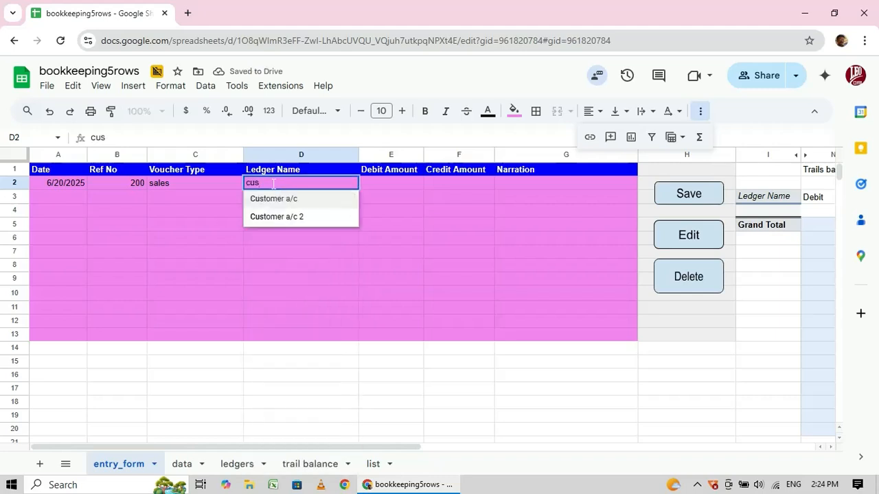
key(Tab)
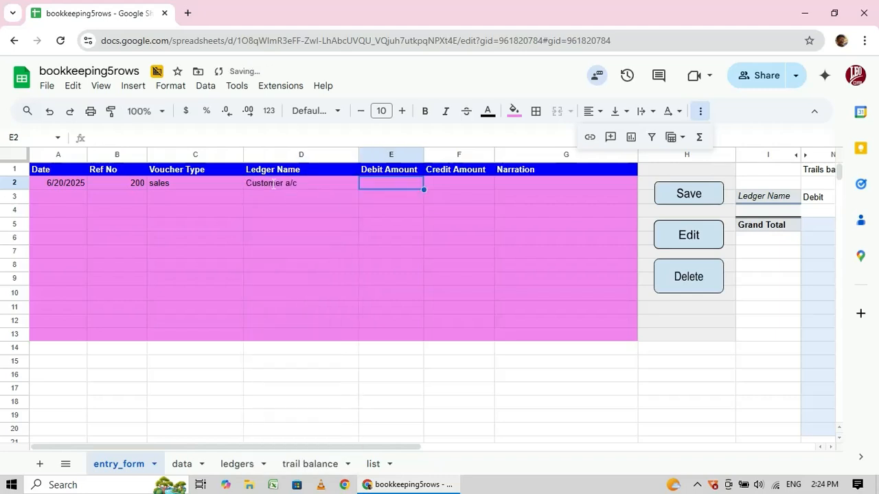
text(105)
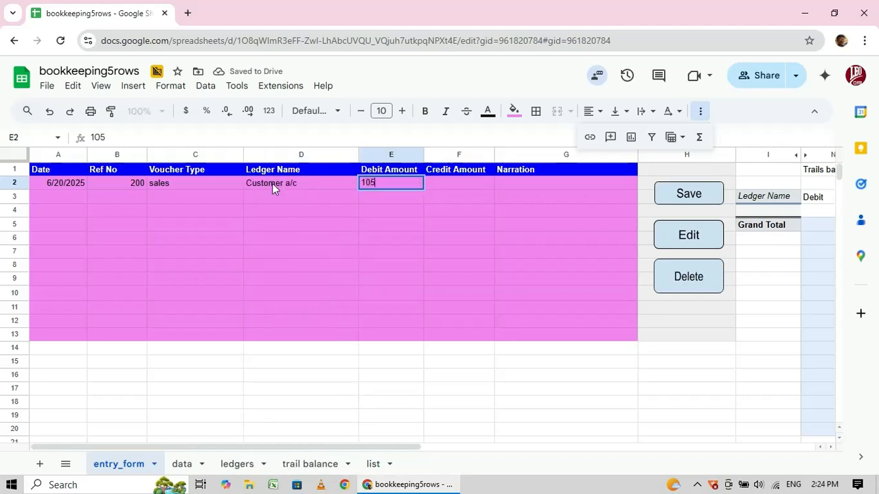
text(000)
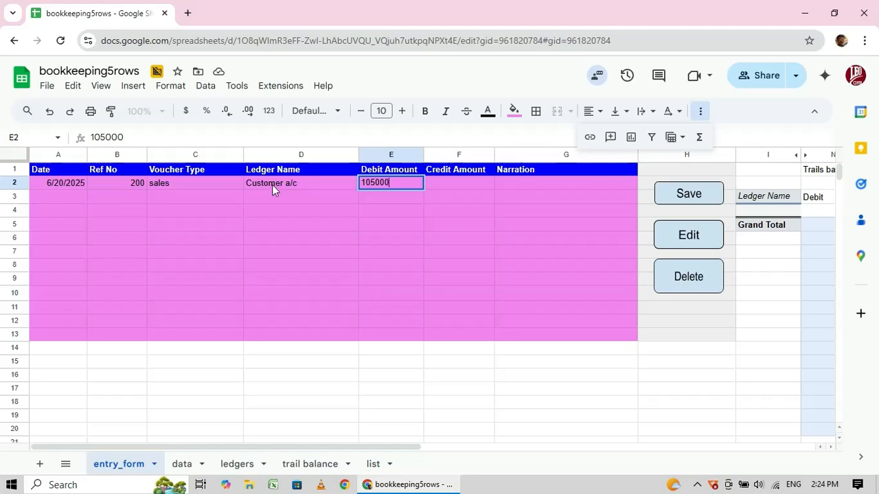
click(280, 197)
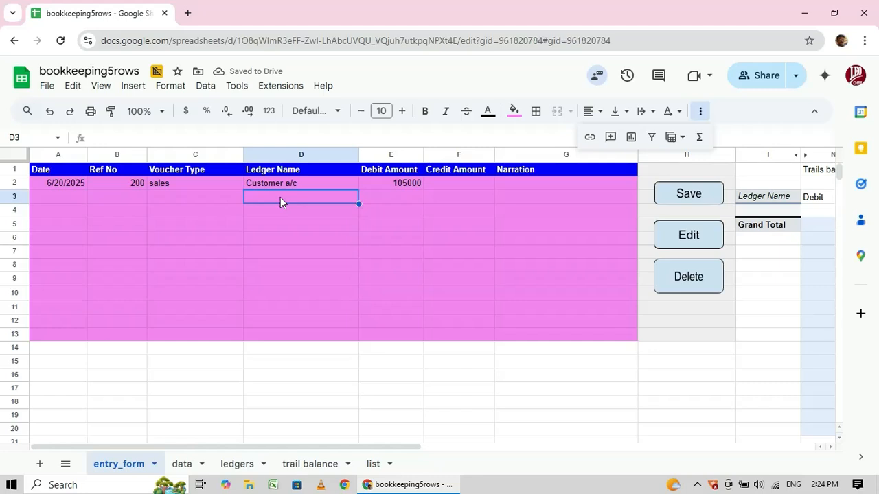
Add credit lines for Sales a/c 100000 and CGST 2500.
double_click(280, 197)
text(sal)
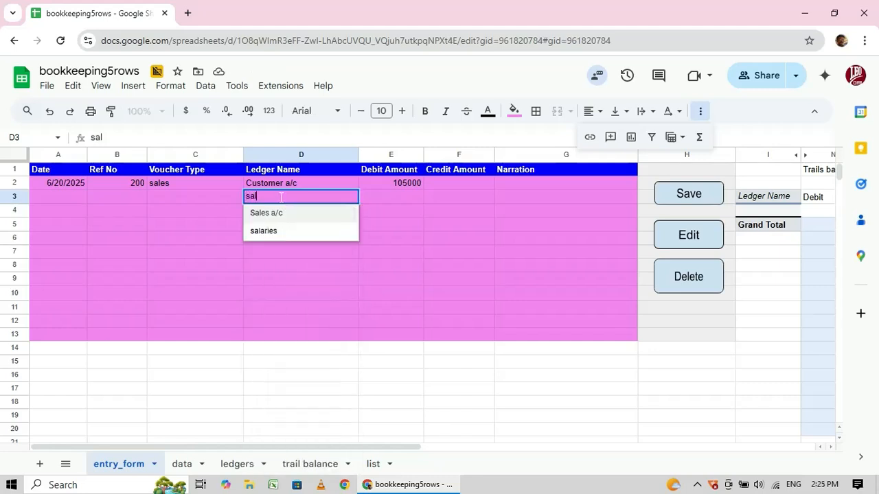
key(Tab)
key(Tab)
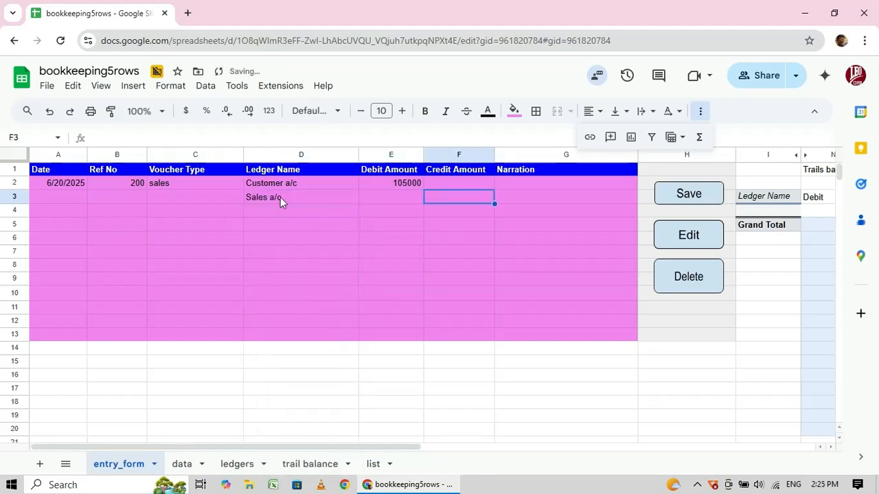
text(100000)
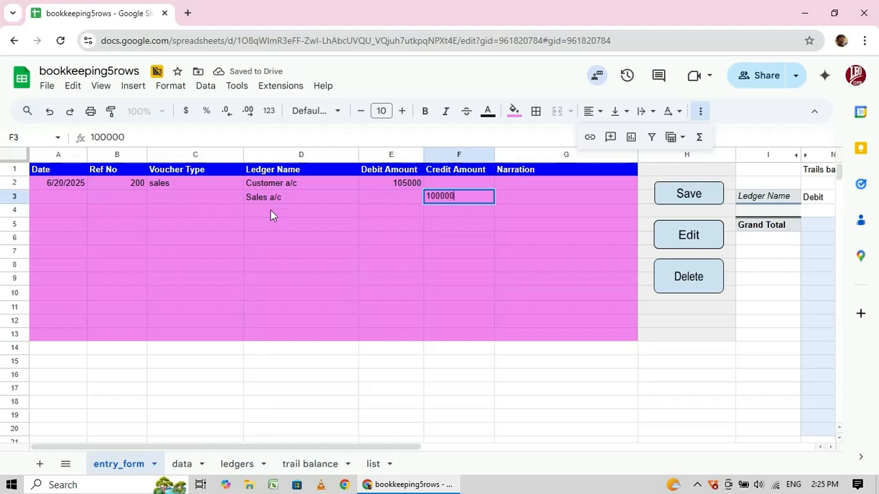
click(270, 210)
text(cgst)
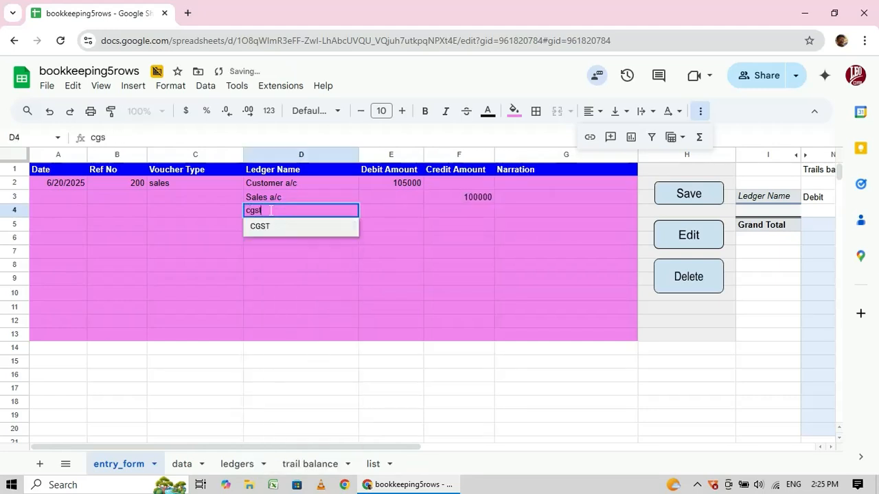
key(Tab)
key(Tab)
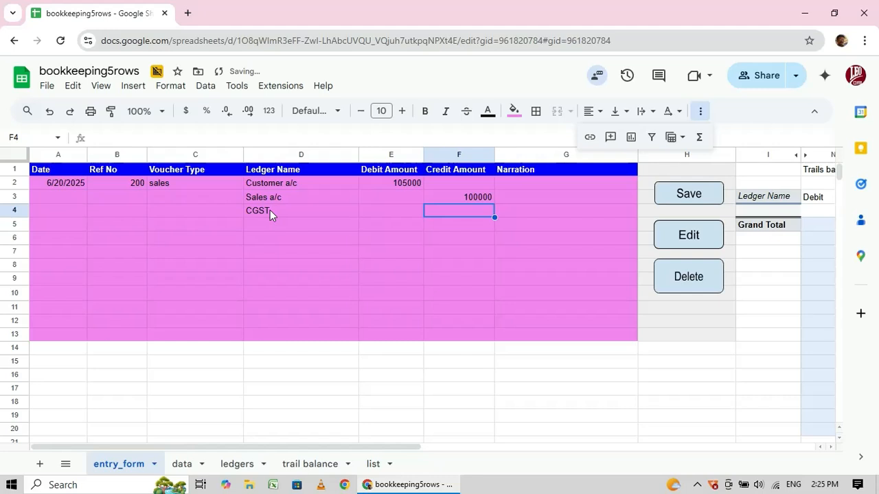
text(2500)
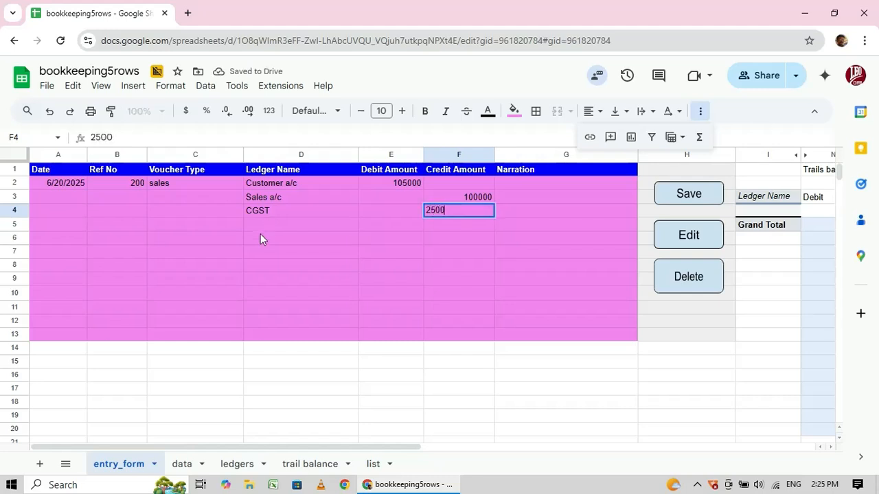
click(259, 223)
Add the SGST credit line of 2500 in row 5.
text(sg)
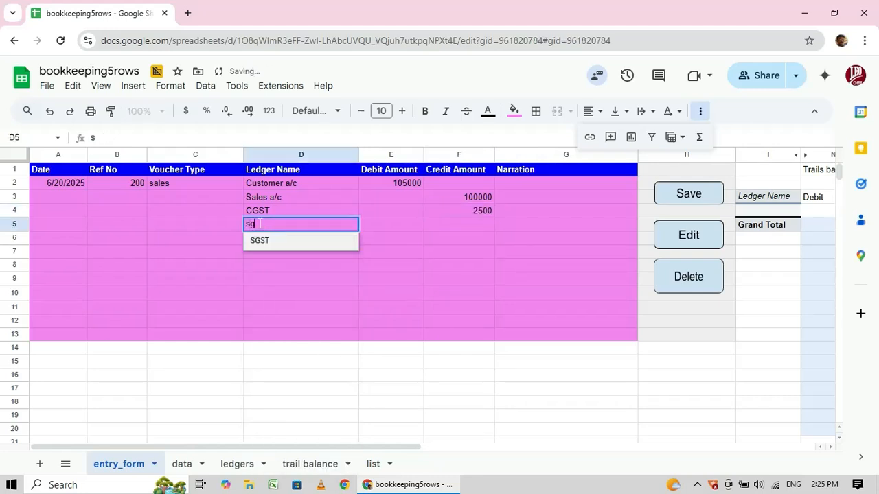
key(Tab)
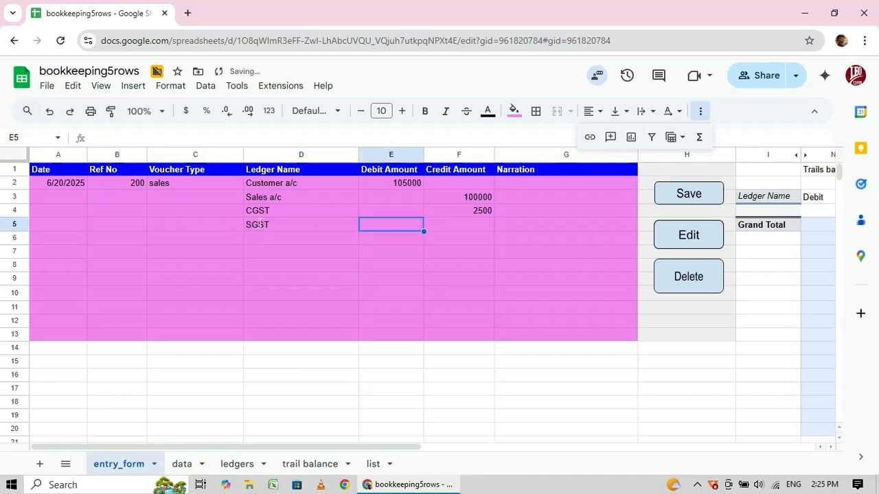
key(Tab)
text(2500)
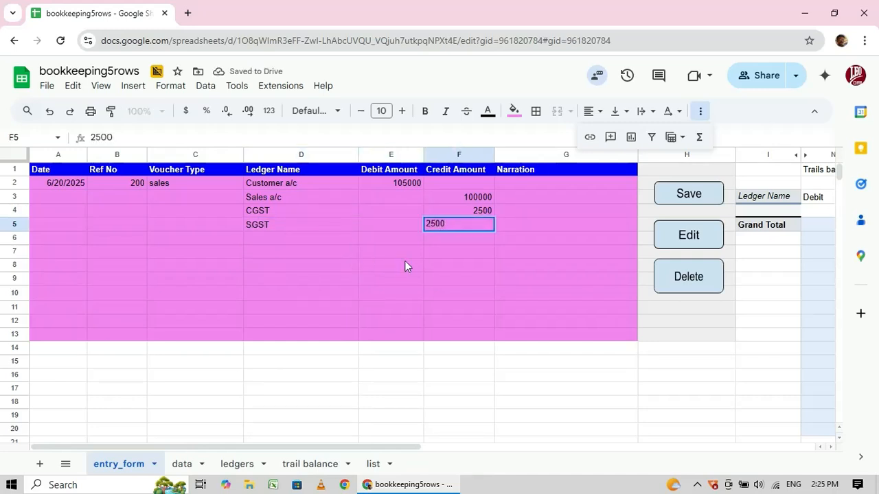
click(441, 251)
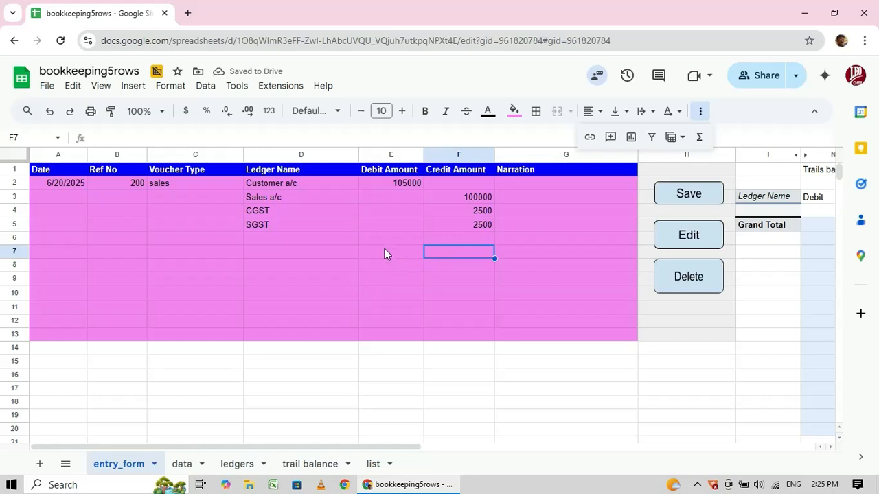
click(365, 252)
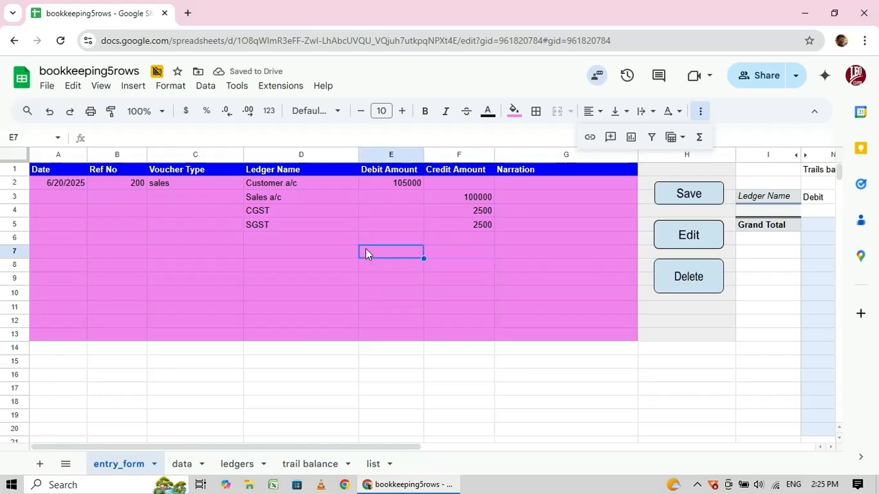
click(395, 271)
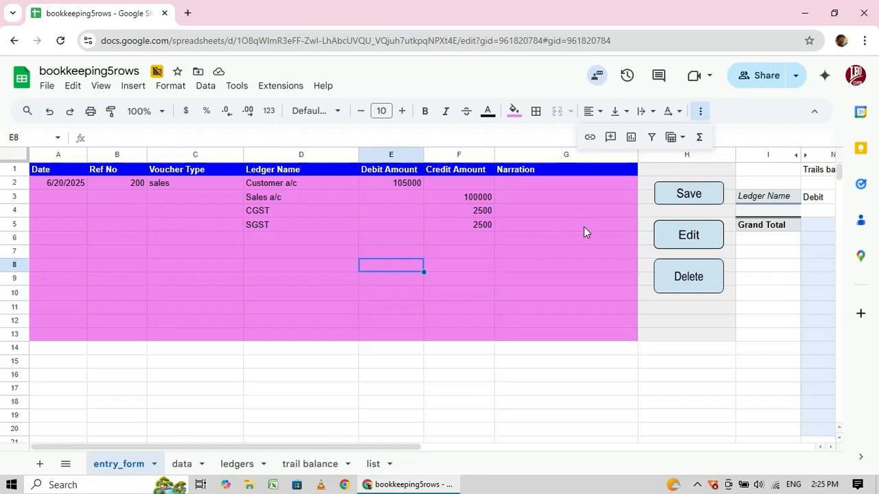
Save the 6/20/2025 sales voucher and view its four rows on the data sheet.
click(683, 196)
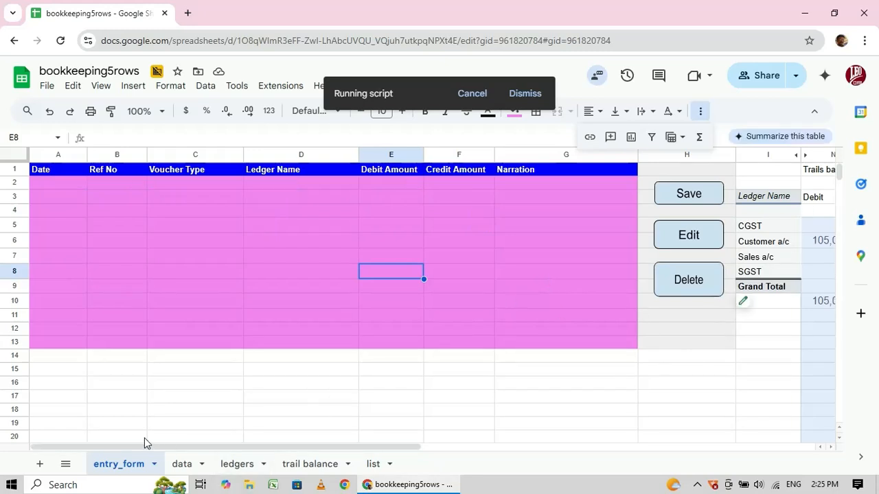
click(182, 464)
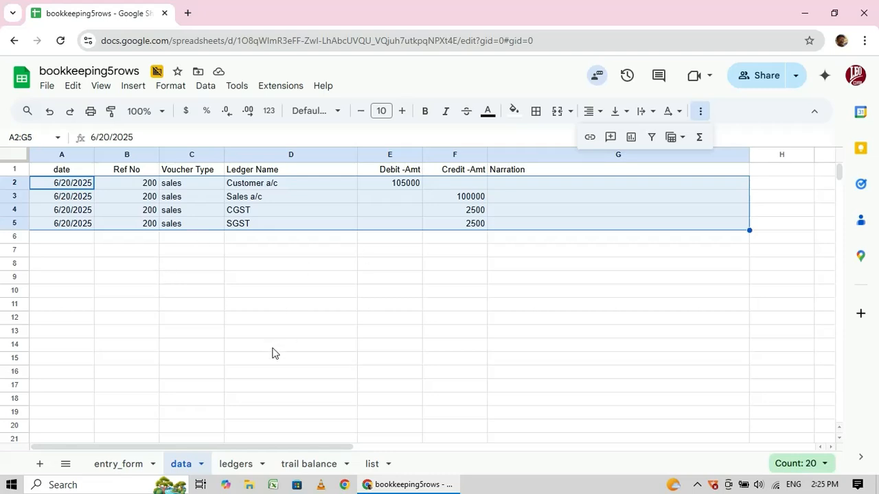
Review the ledgers and trail balance sheets, then return to the cleared entry_form.
click(238, 465)
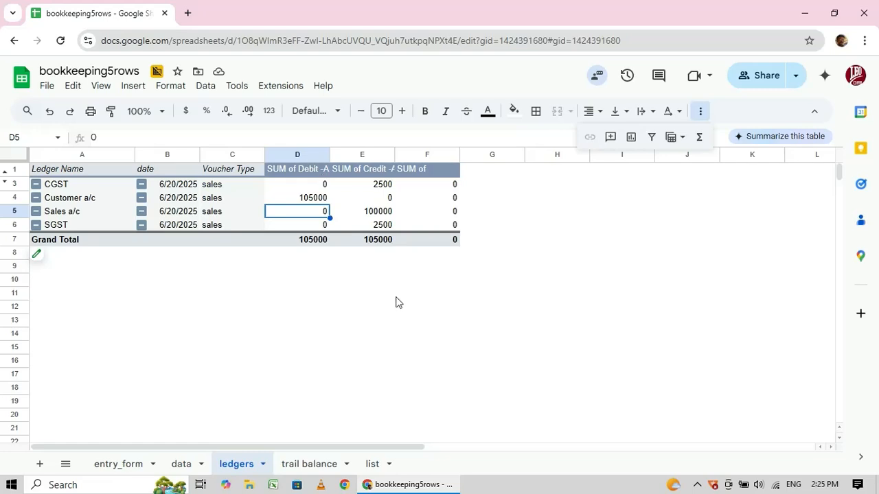
click(312, 464)
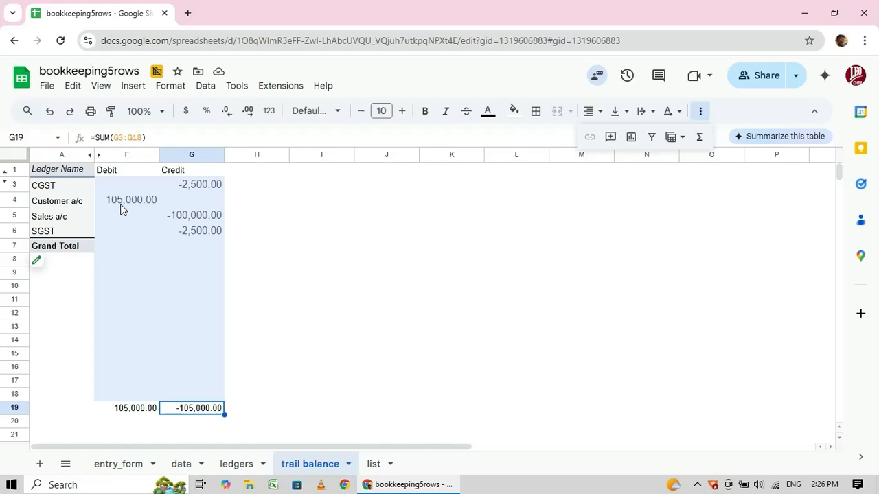
click(118, 467)
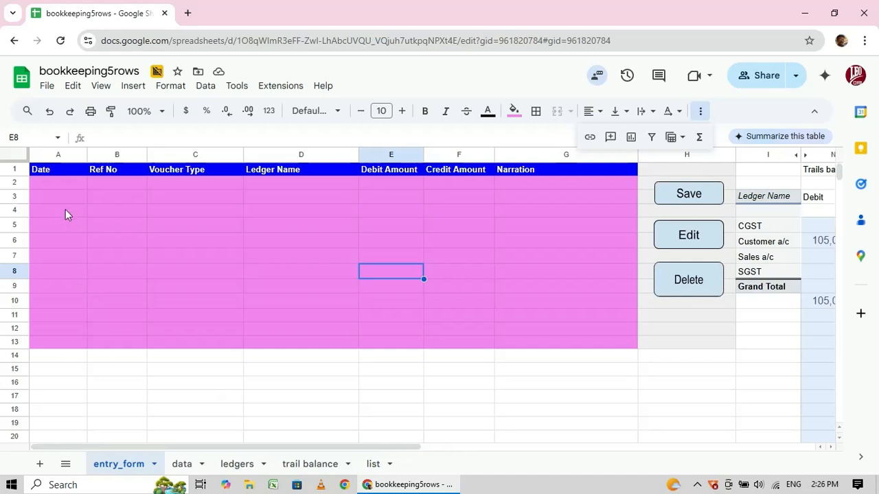
Enter the date 6/21/2025 in A2 and reference 100 in B2.
click(57, 186)
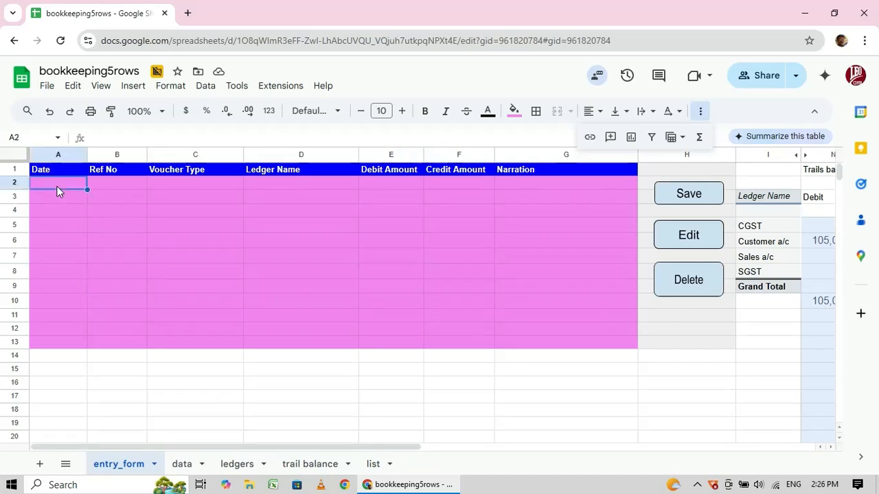
double_click(57, 186)
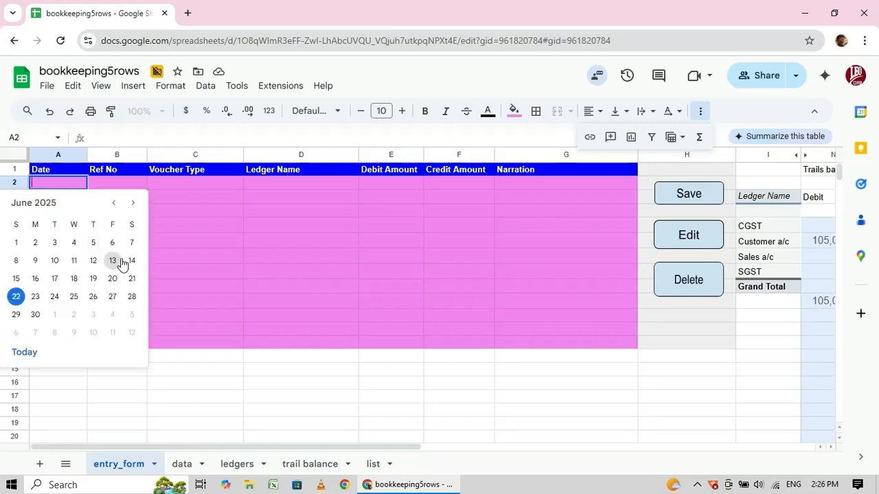
click(132, 278)
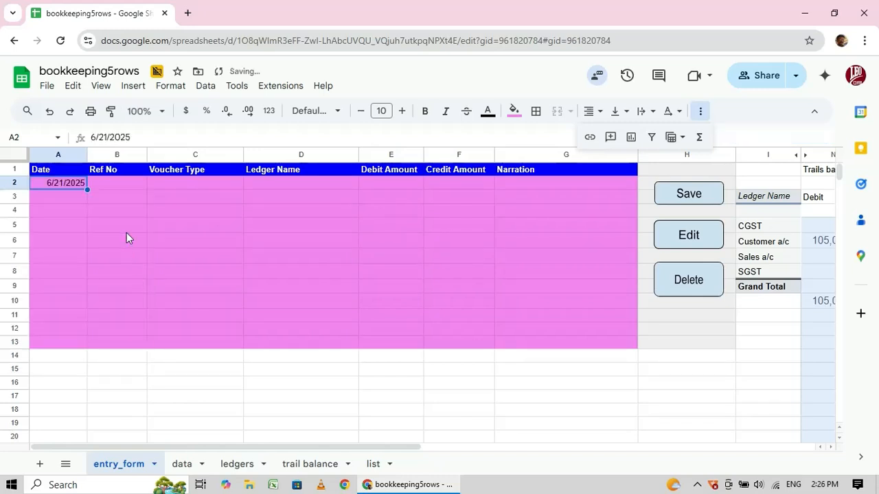
click(114, 185)
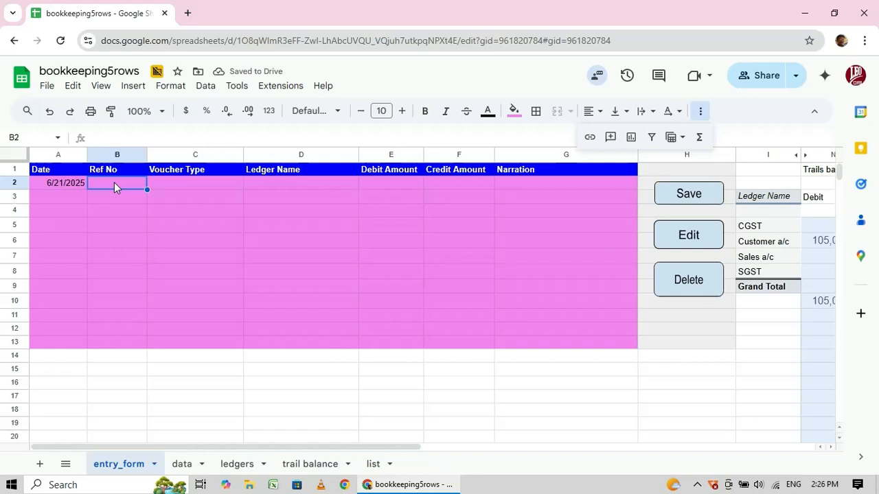
text(100)
key(Tab)
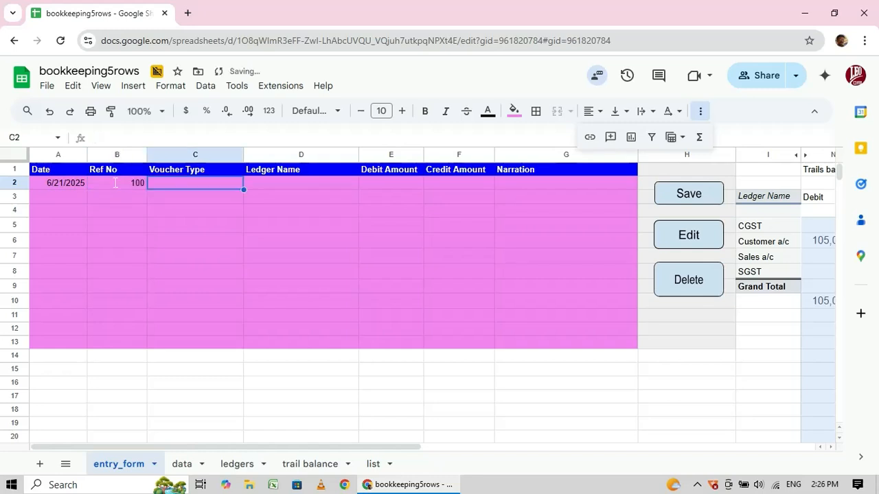
Set voucher type Receipt and ledger Bank a/c, then view the ledger name list.
double_click(209, 182)
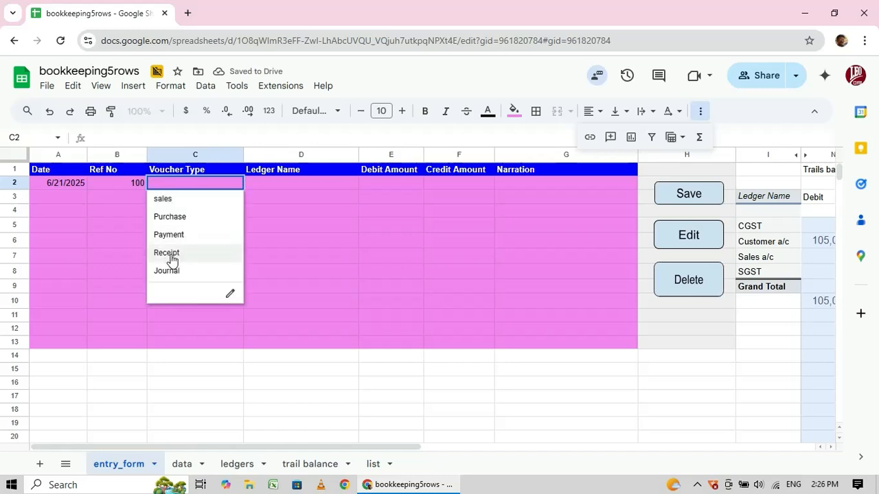
click(171, 254)
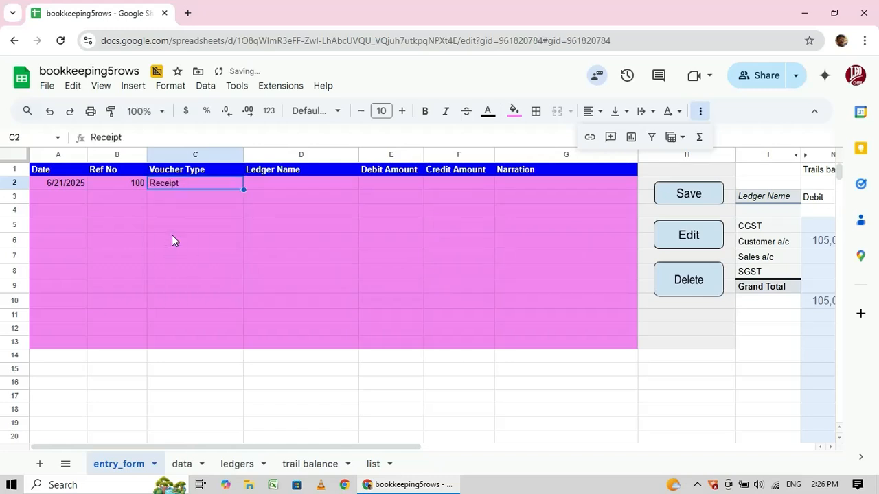
click(281, 183)
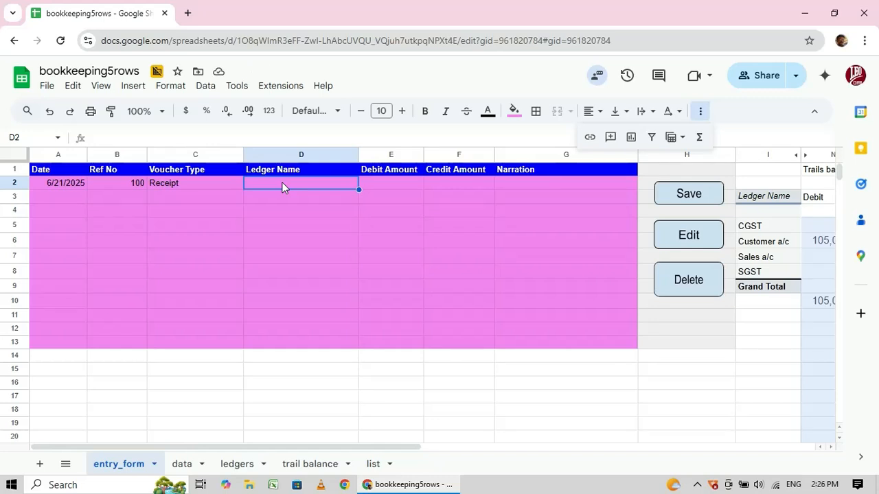
text(bank)
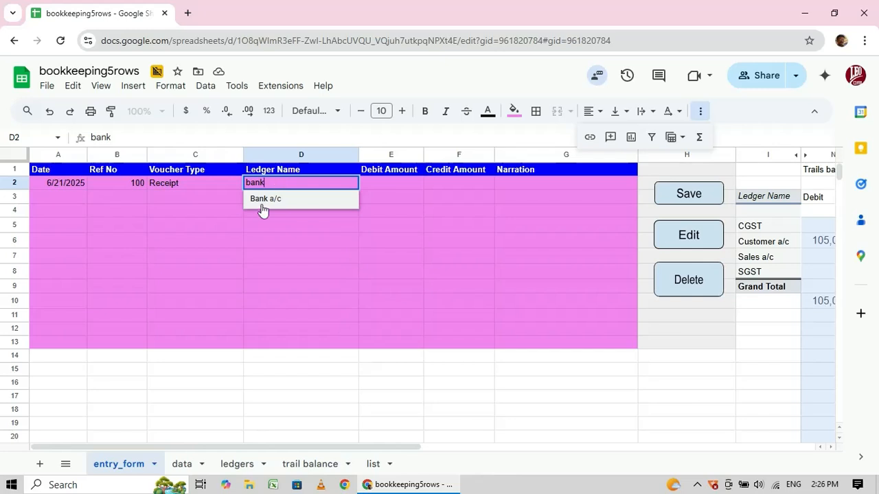
click(269, 197)
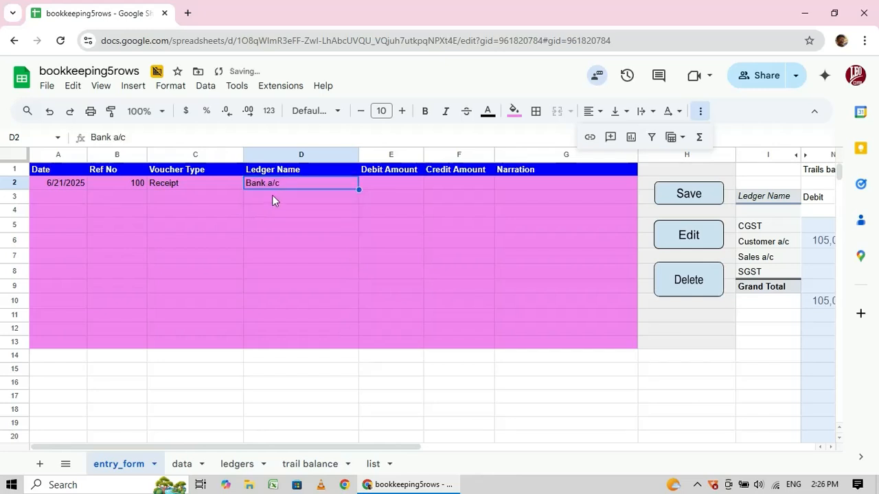
click(390, 467)
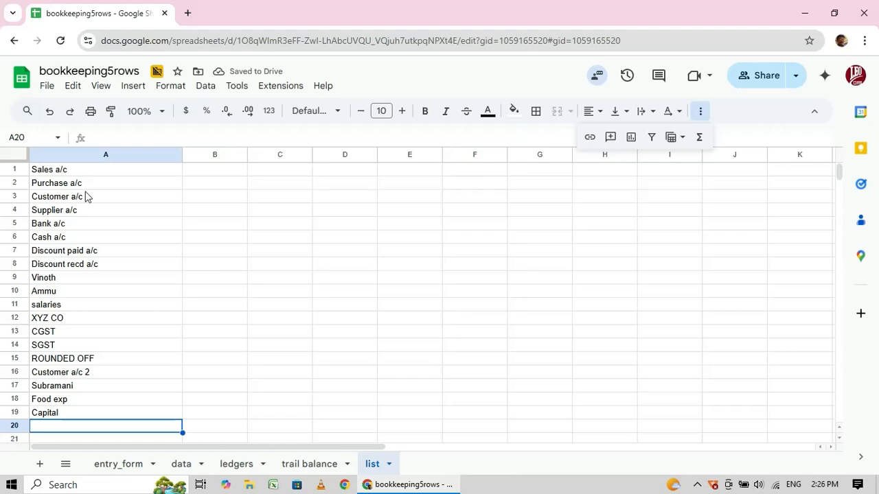
key(Up)
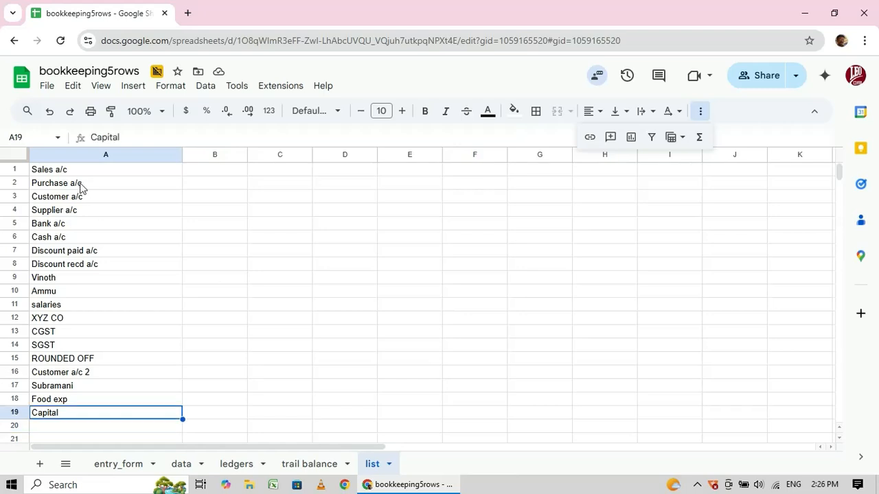
key(Up)
key(Up)
key(Up)
key(Up)
key(Up)
key(Up)
key(Up)
key(Up)
key(Up)
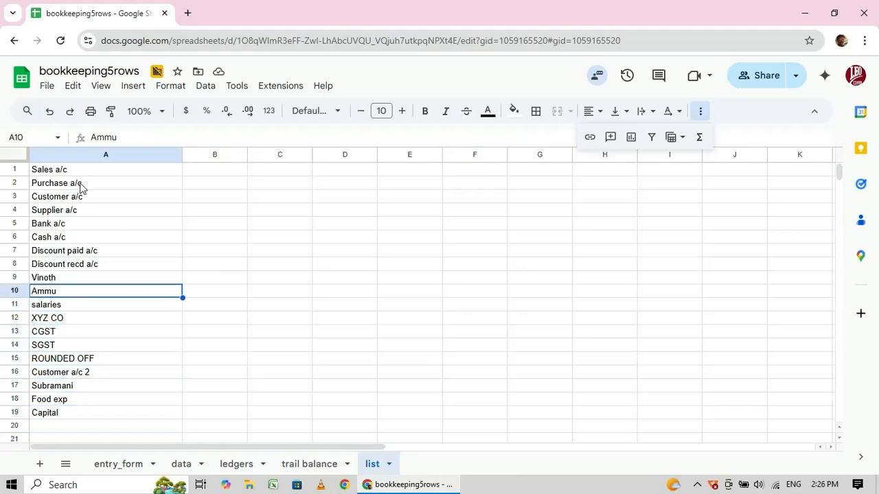
key(Down)
key(Down)
key(Down)
key(Down)
key(Down)
key(Down)
key(Down)
key(Down)
key(Down)
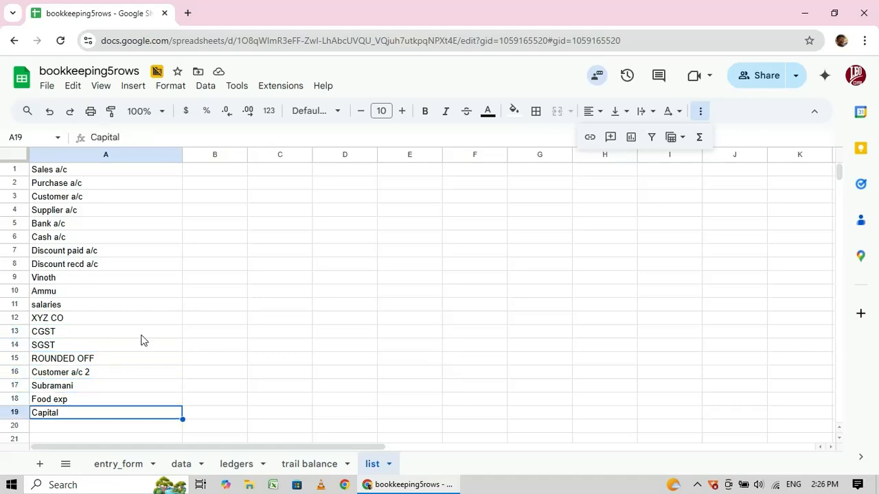
click(117, 468)
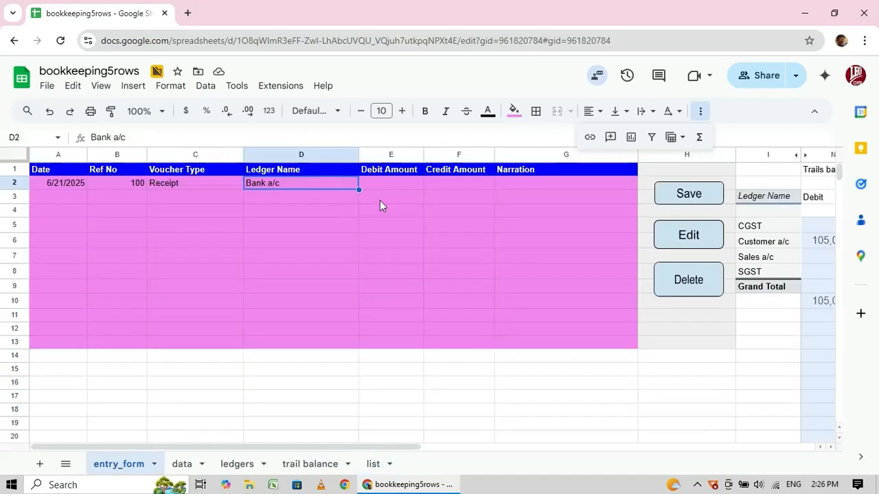
Enter a Bank a/c debit of 100000 and a Customer a/c credit of 100000.
click(382, 186)
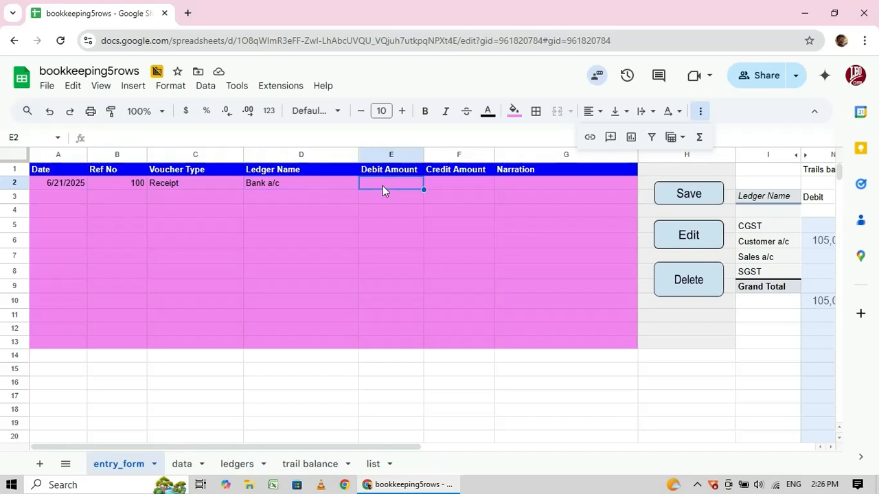
text(10000)
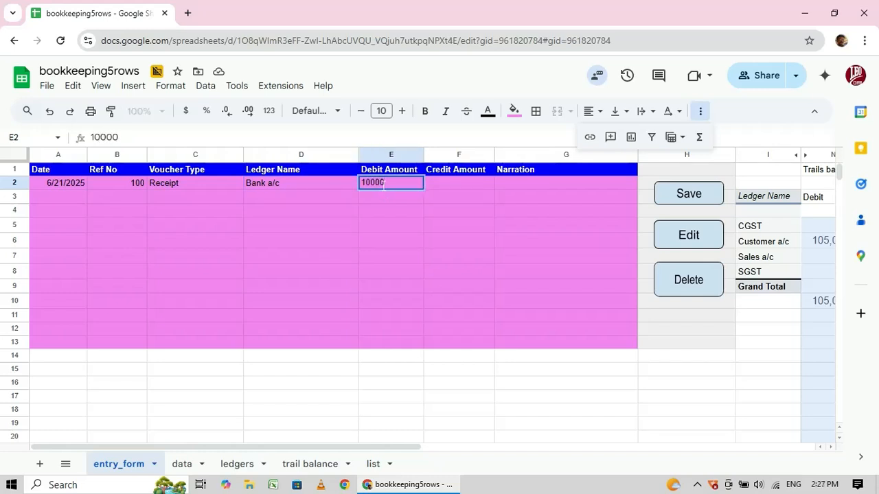
text(0)
click(275, 200)
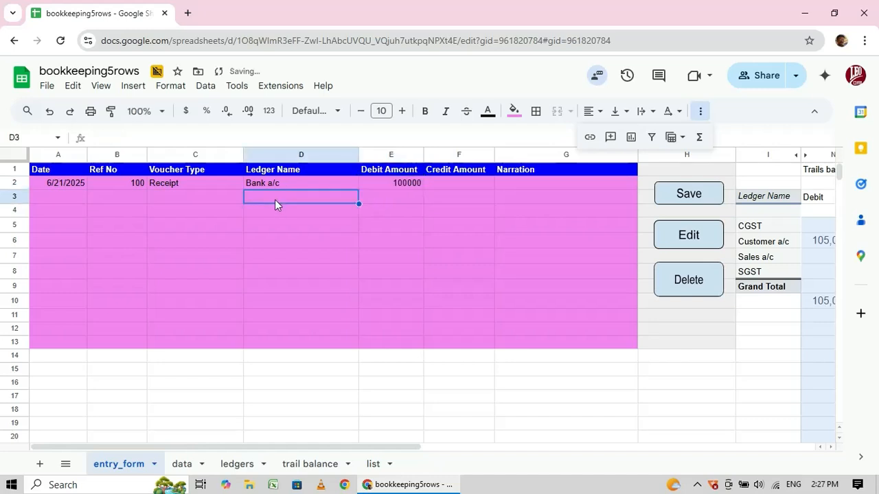
text(cus)
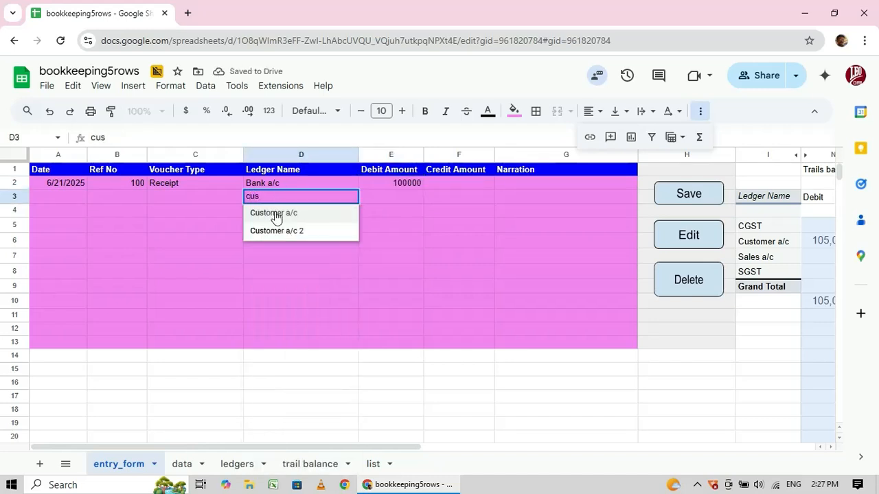
click(275, 214)
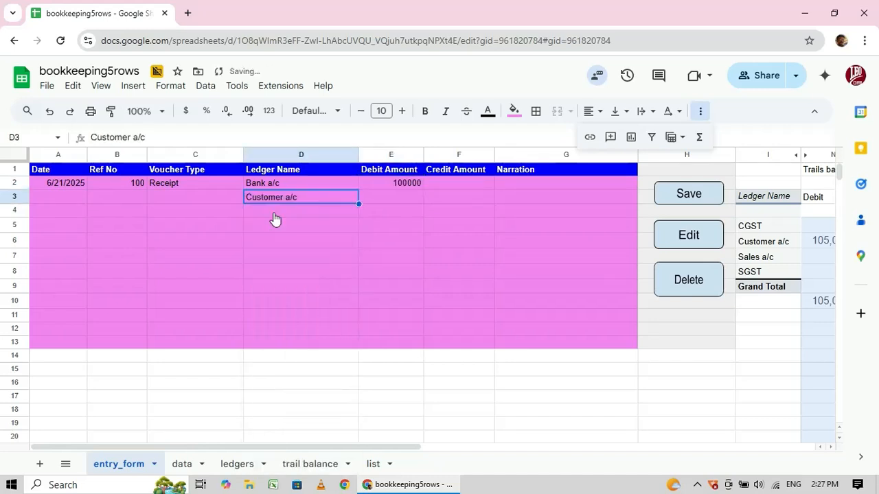
click(439, 197)
text(100000)
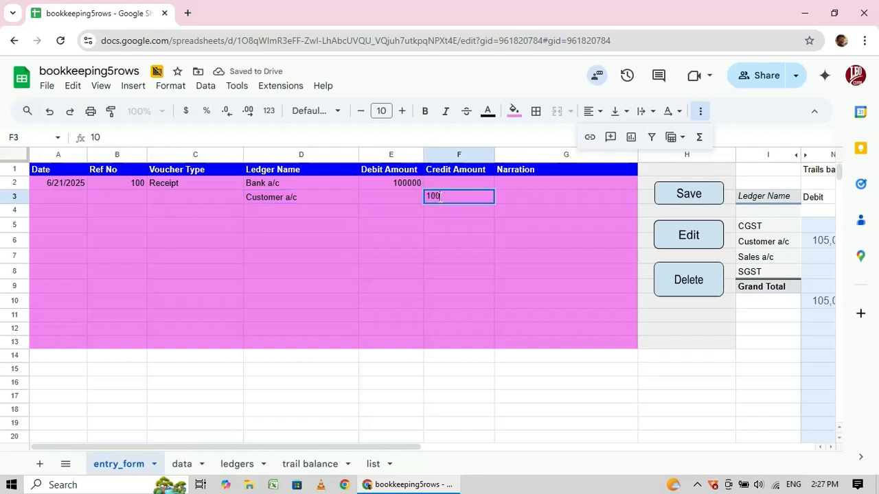
Add the narration 'being amount recd from customer' in G2 and save the receipt.
click(539, 181)
text(bein)
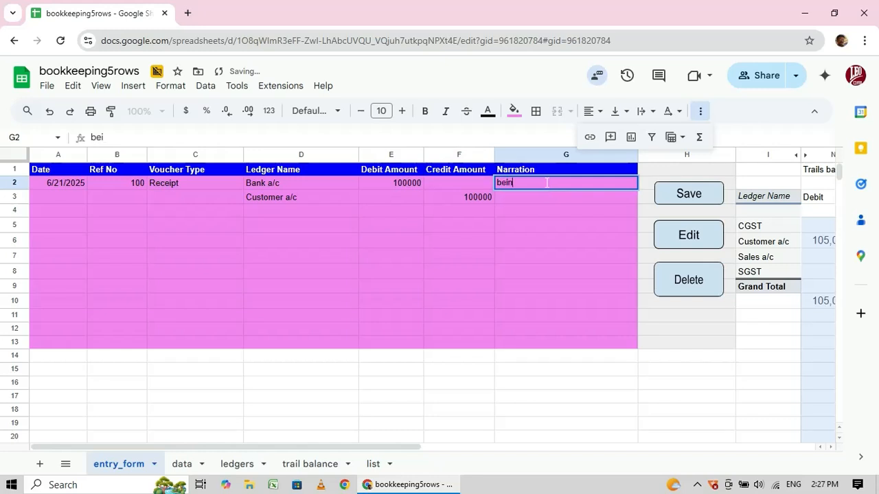
text(g amount)
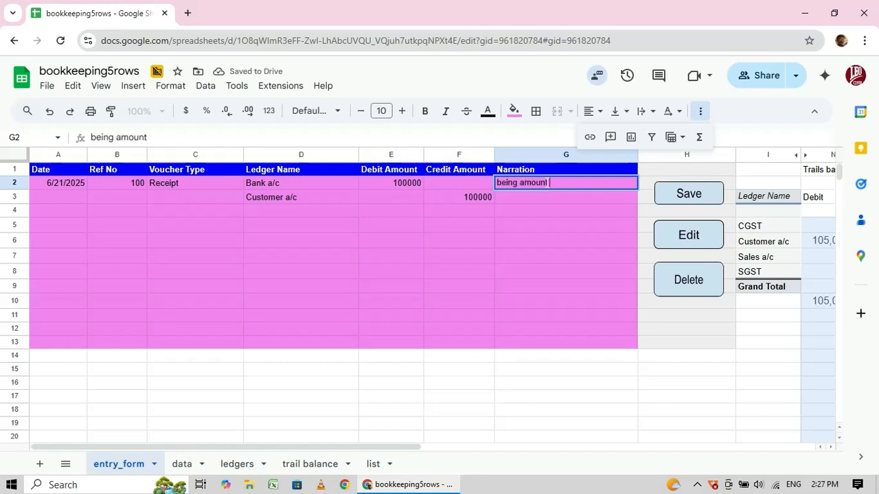
text( recd from)
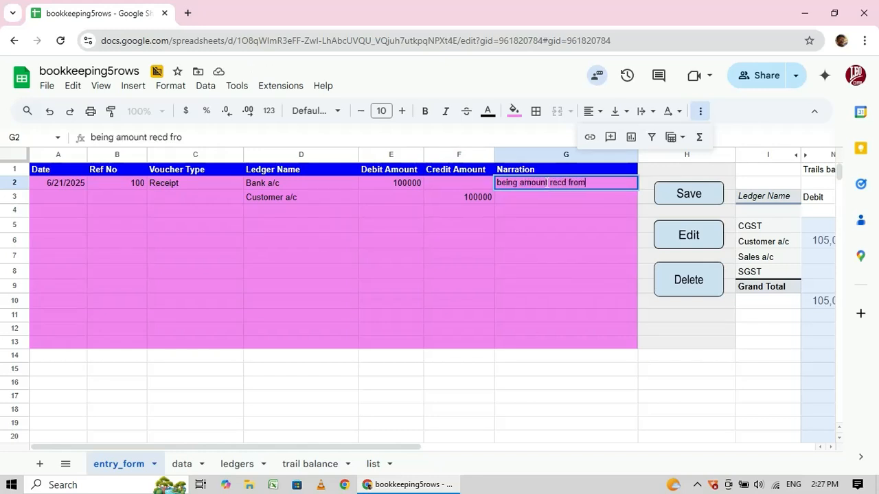
text( customer)
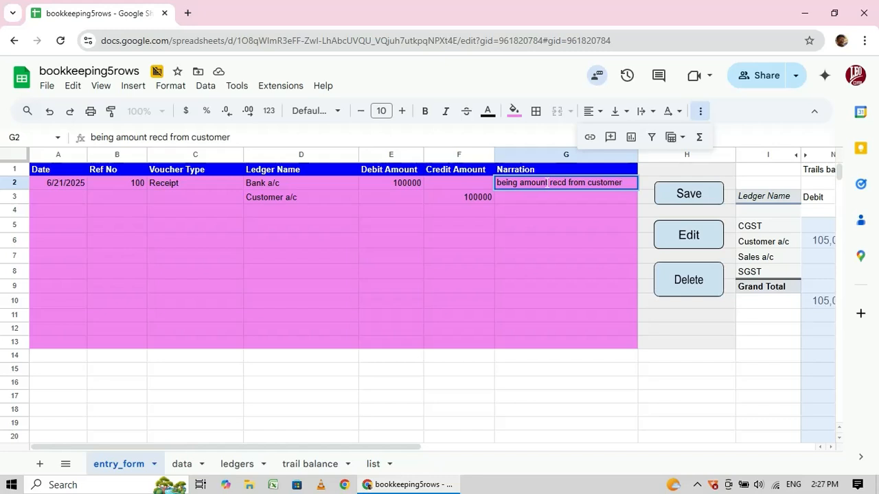
click(451, 226)
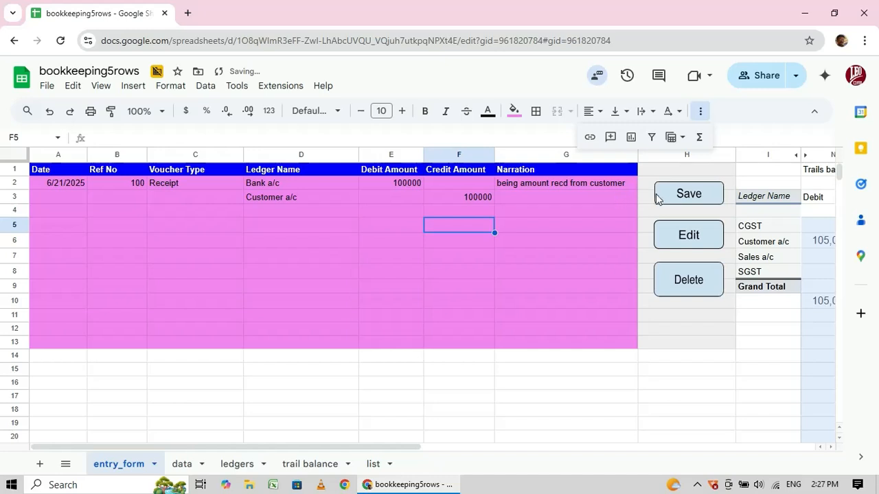
click(687, 194)
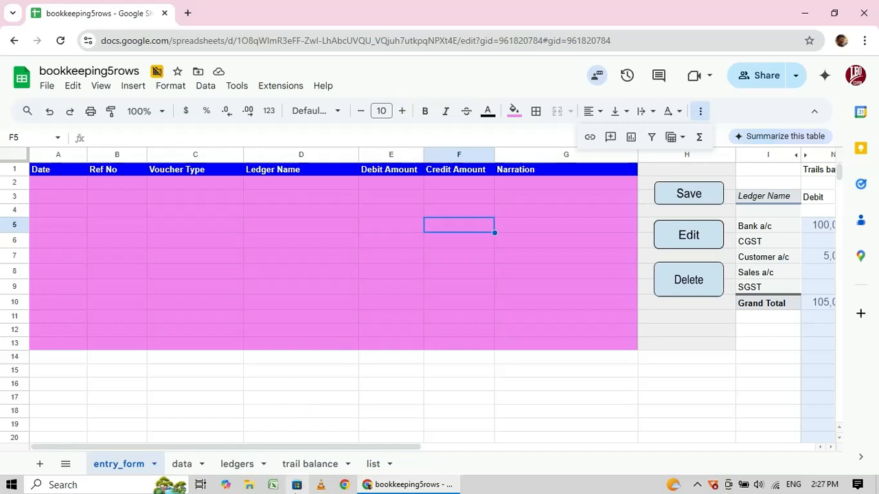
click(190, 465)
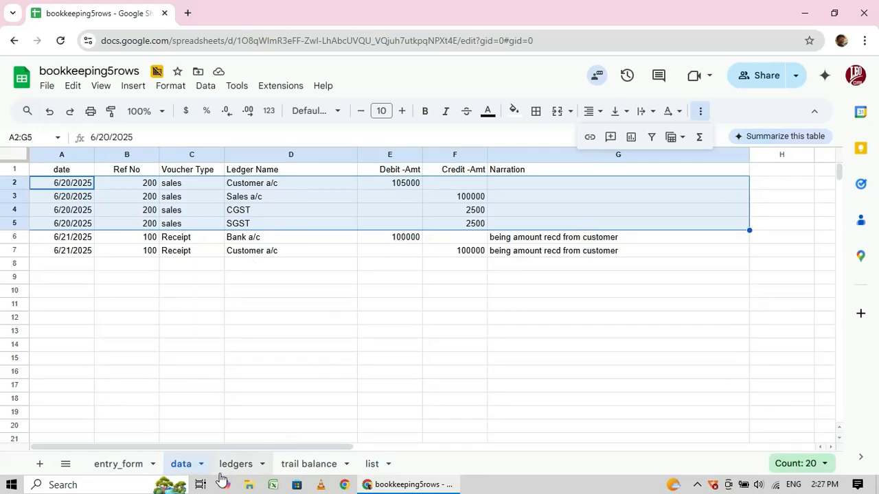
click(240, 467)
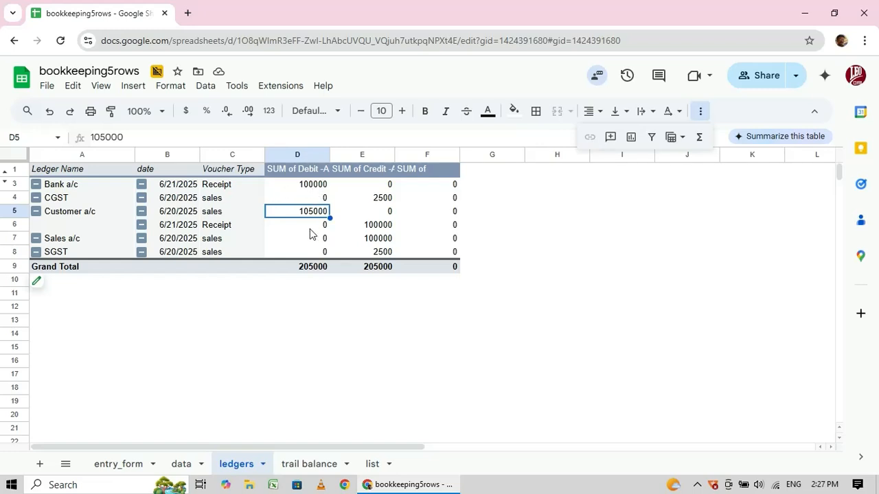
click(377, 229)
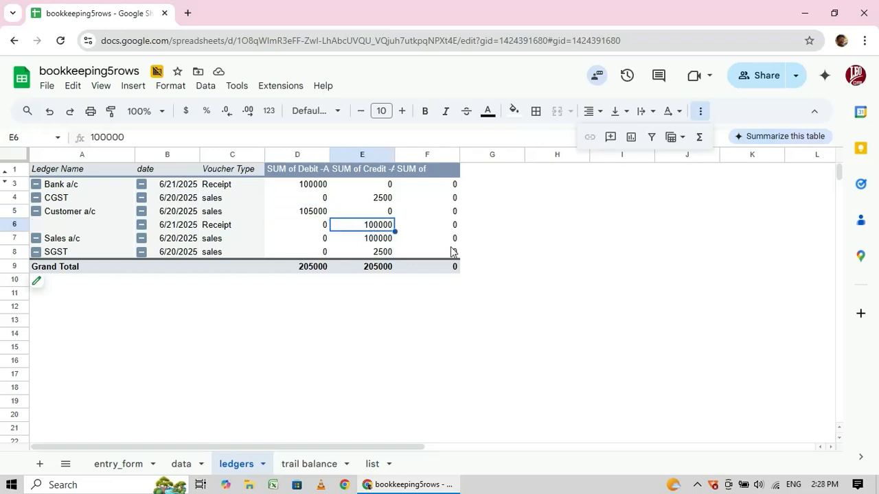
click(302, 464)
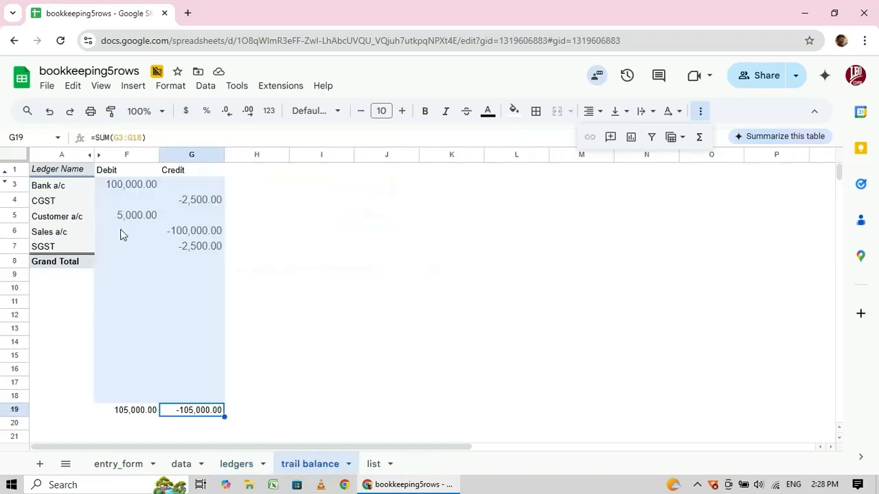
click(115, 189)
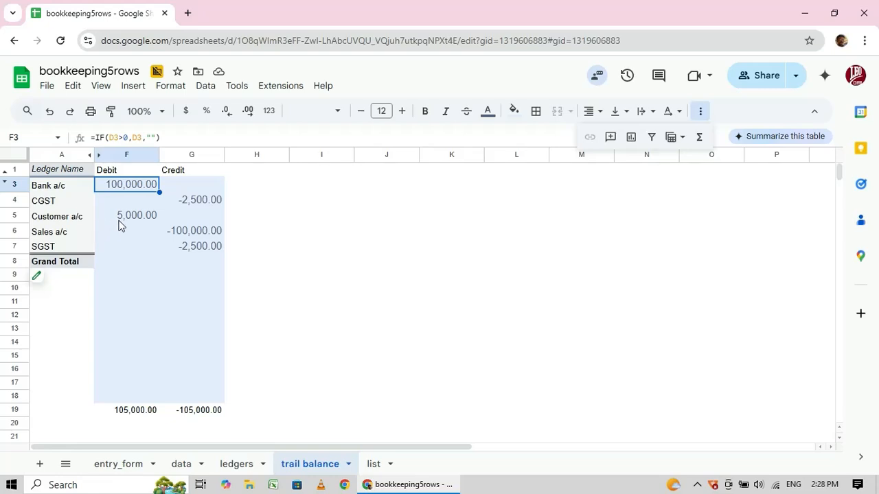
click(127, 467)
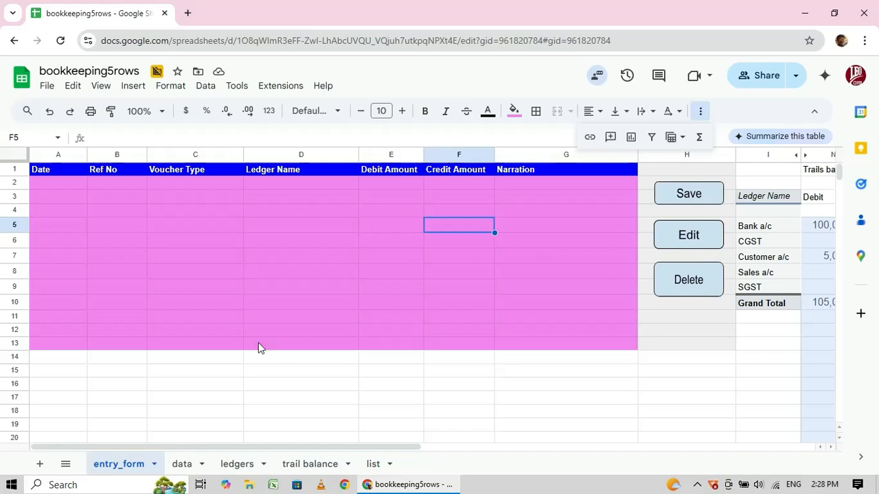
click(182, 465)
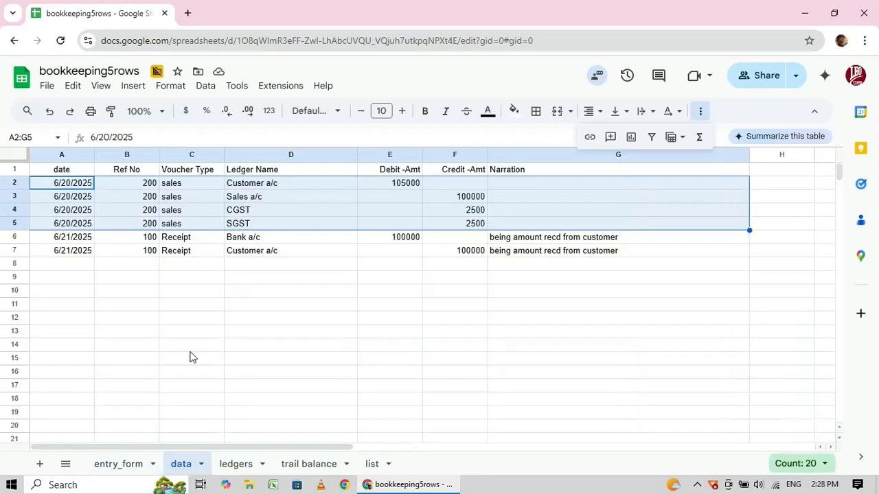
click(140, 269)
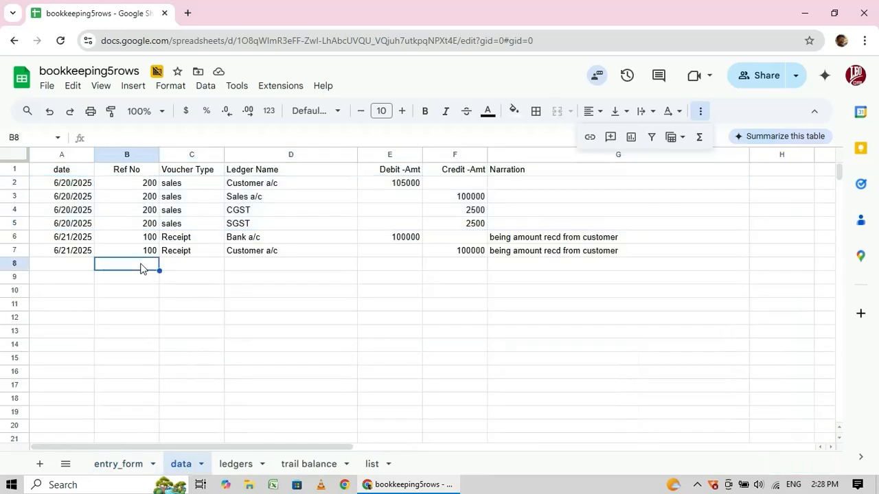
click(127, 465)
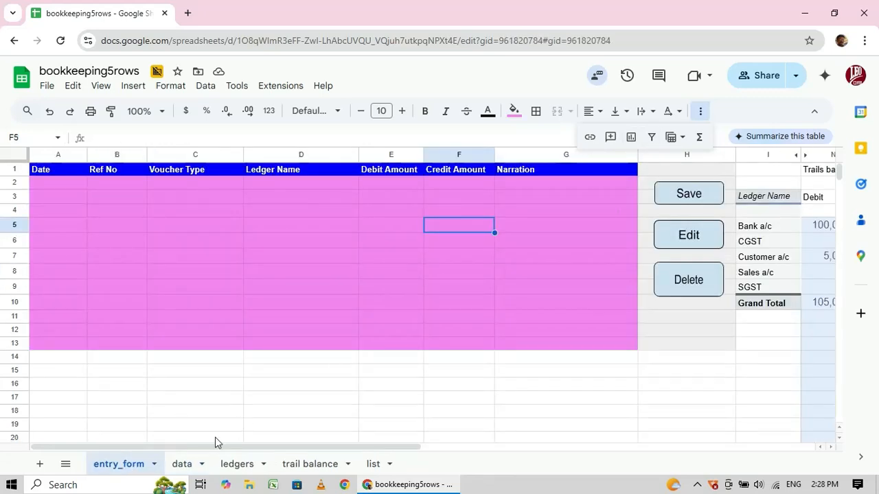
click(184, 467)
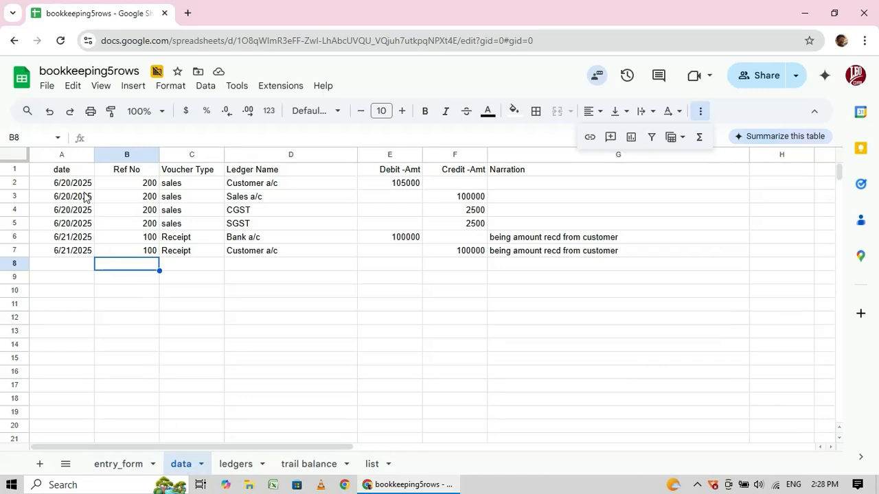
click(241, 465)
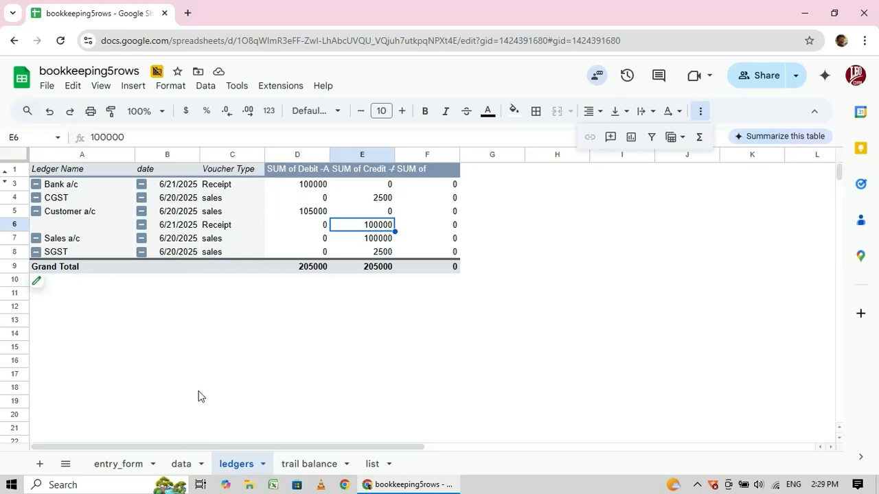
click(186, 464)
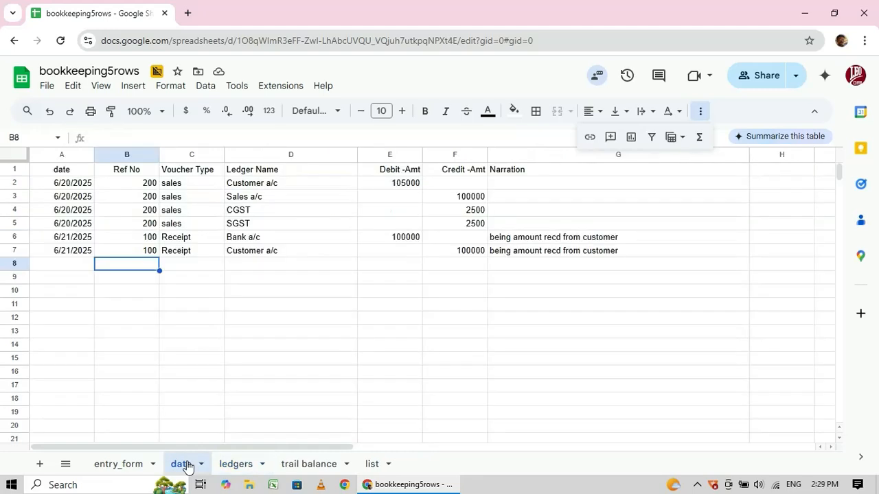
click(124, 466)
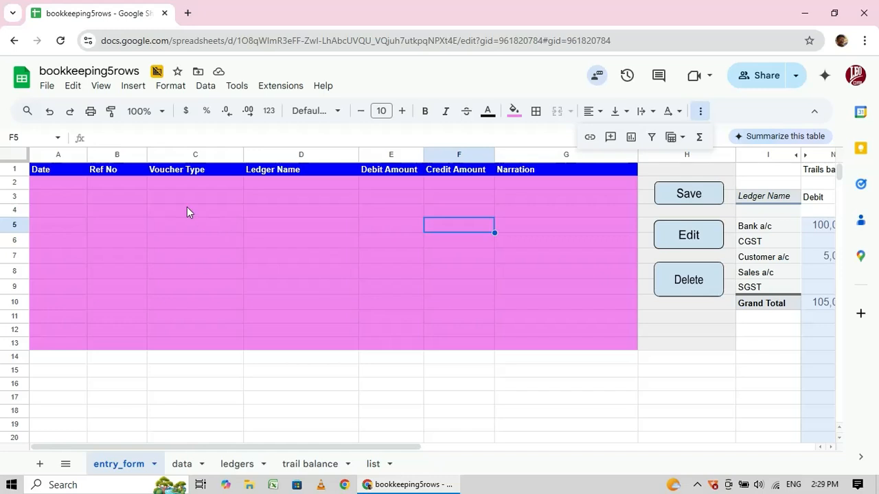
Enter a ten-digit phone number in cell C16 below the form.
click(199, 388)
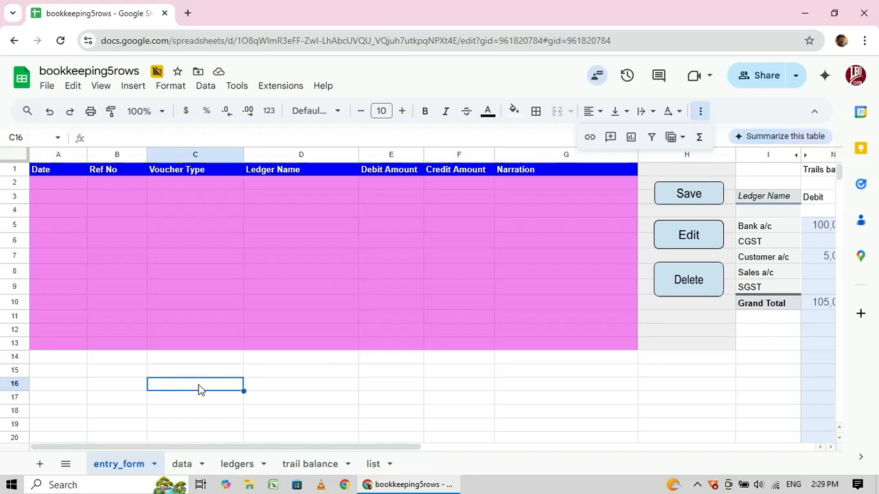
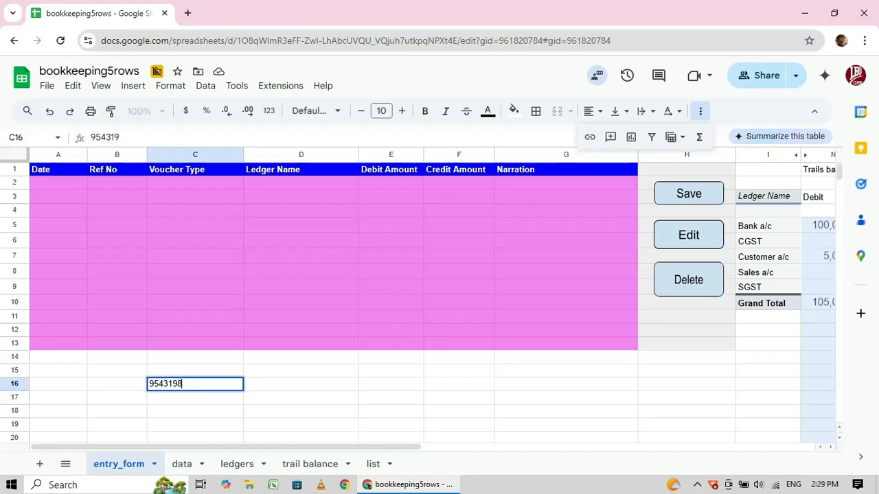
click(270, 384)
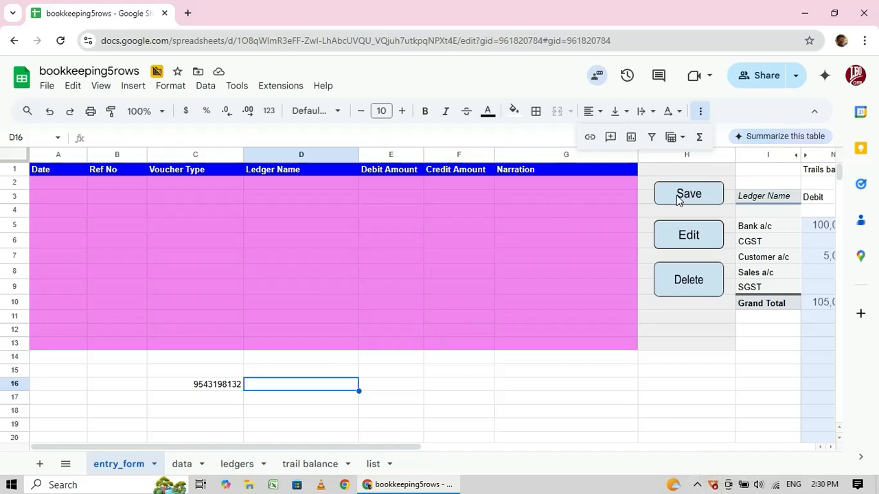
Scan the Trails balance debit and credit rows beside the form, then open the ledgers sheet.
click(764, 216)
key(Right)
key(Right)
key(Right)
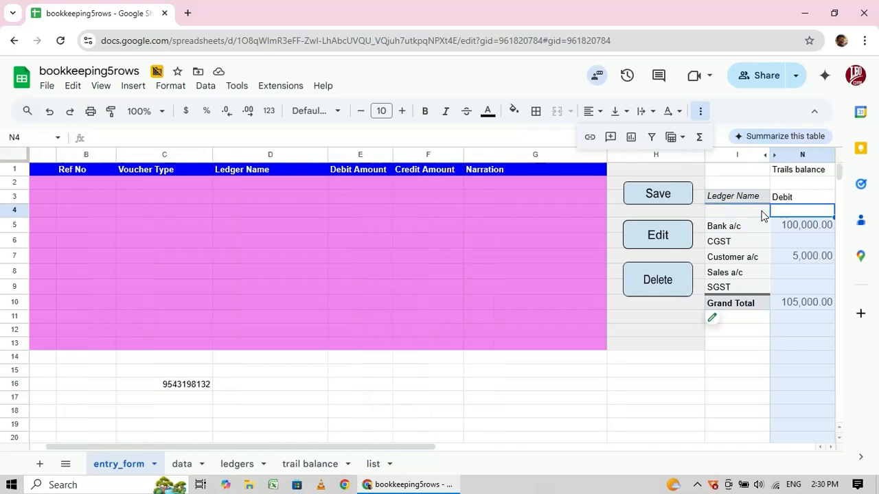
key(Down)
key(Down)
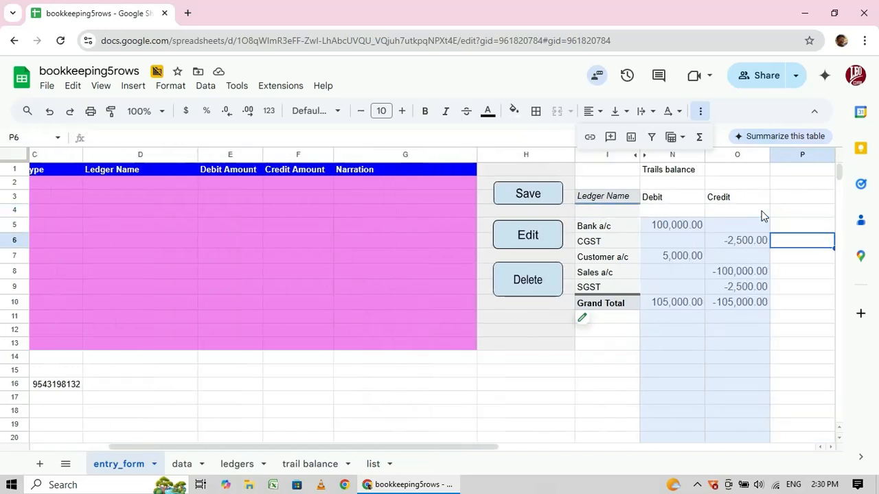
key(Left)
key(Left)
key(Left)
key(Down)
key(Down)
key(Down)
key(Down)
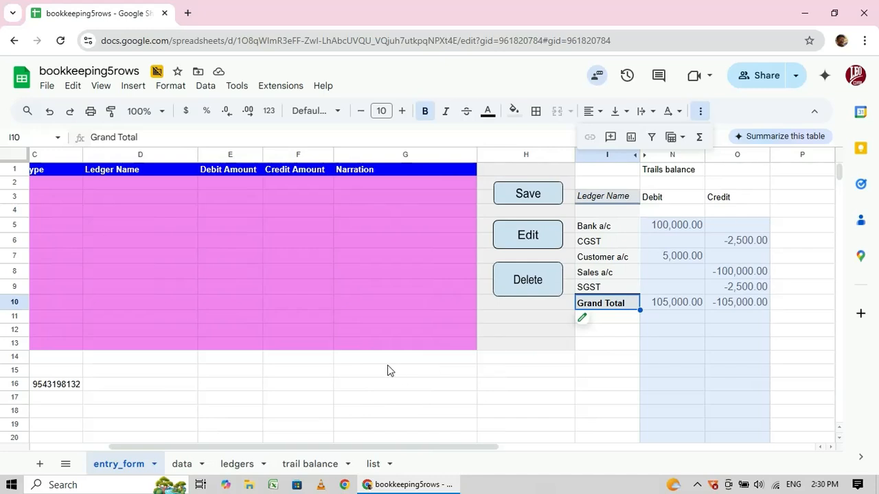
click(232, 465)
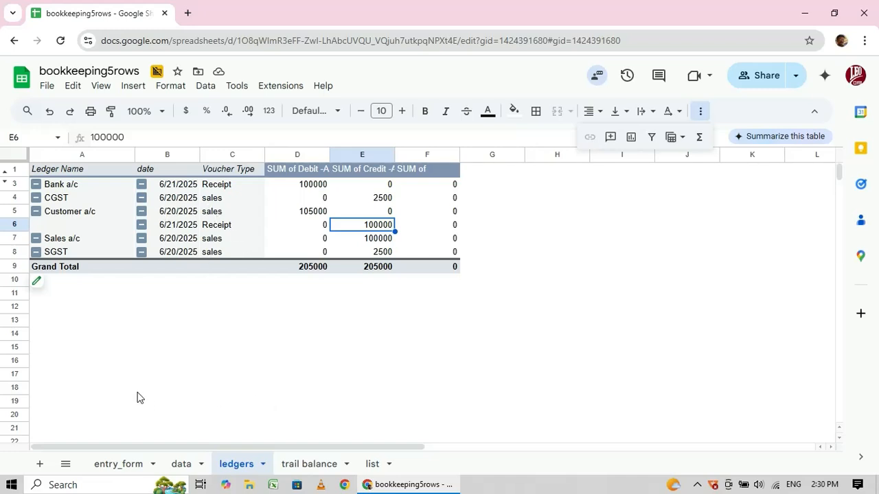
Return to entry_form showing the 105,000.00 balanced trial balance and open the screen recorder.
click(136, 464)
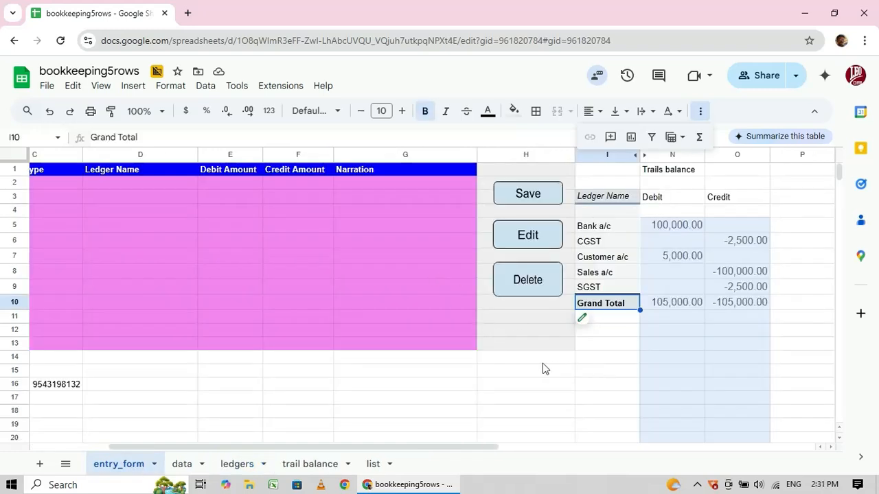
click(698, 486)
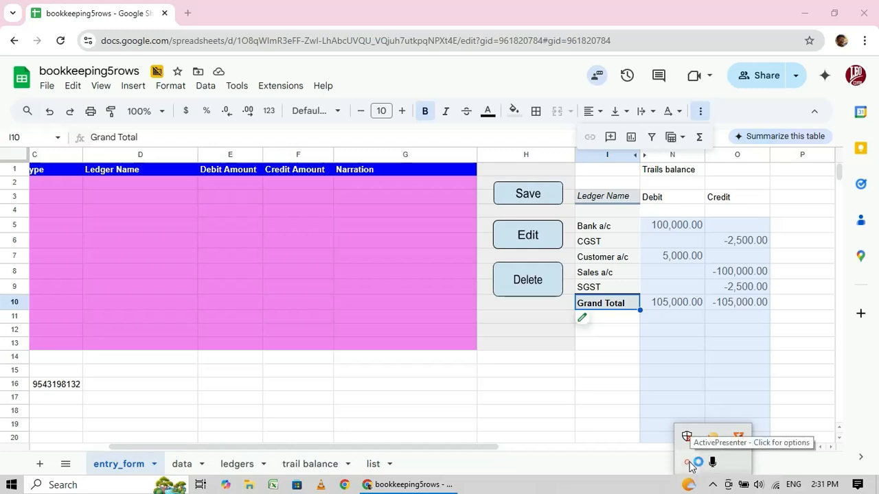
click(689, 464)
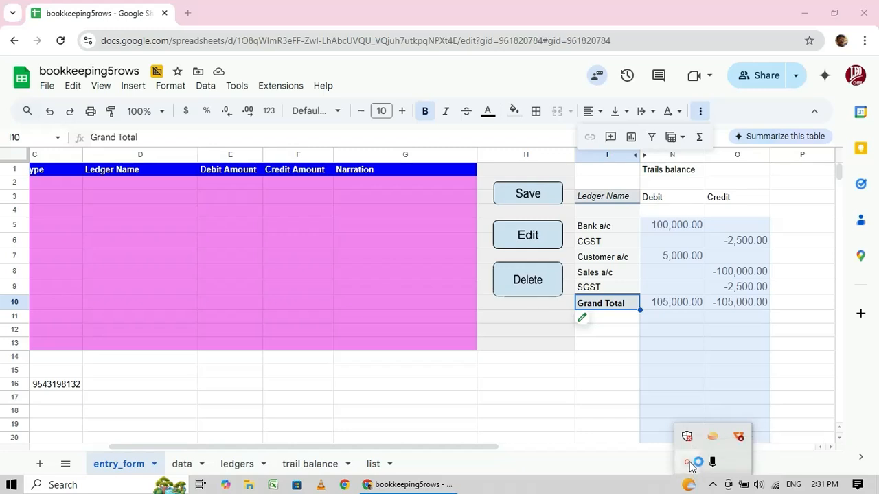